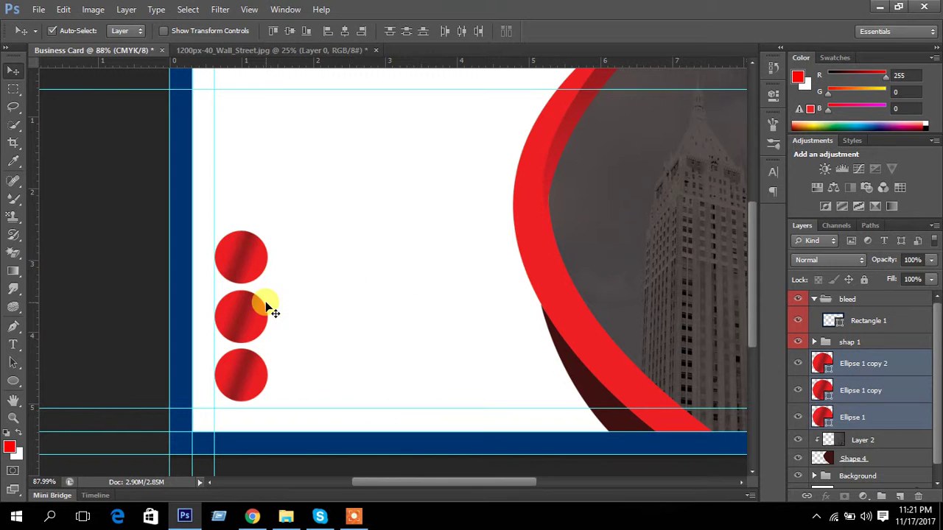
- Switch to File Explorer and open location-pin from the graphics > Icon > Address + Location folder on Local Disk (E:)
{"action": "scroll", "coordinate": [257, 294], "scroll_direction": "down", "scroll_amount": 2}
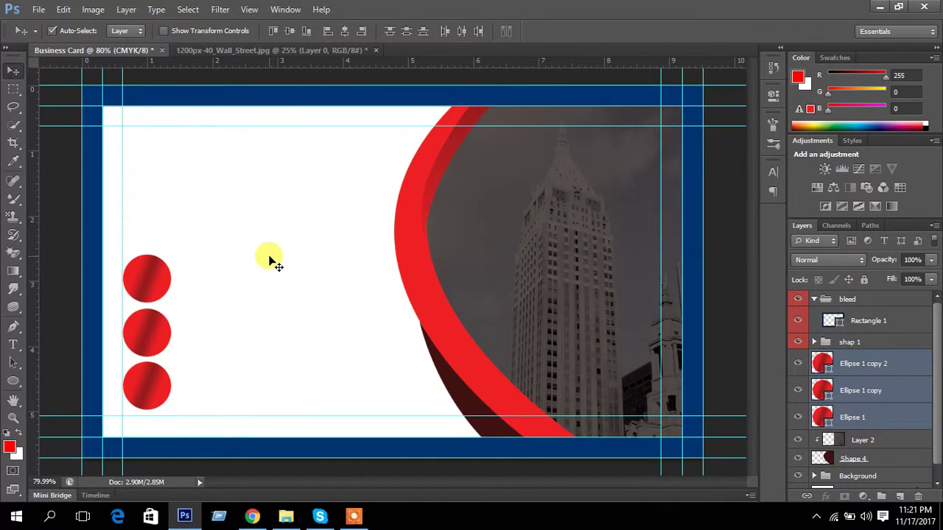
{"action": "left_click", "coordinate": [886, 6]}
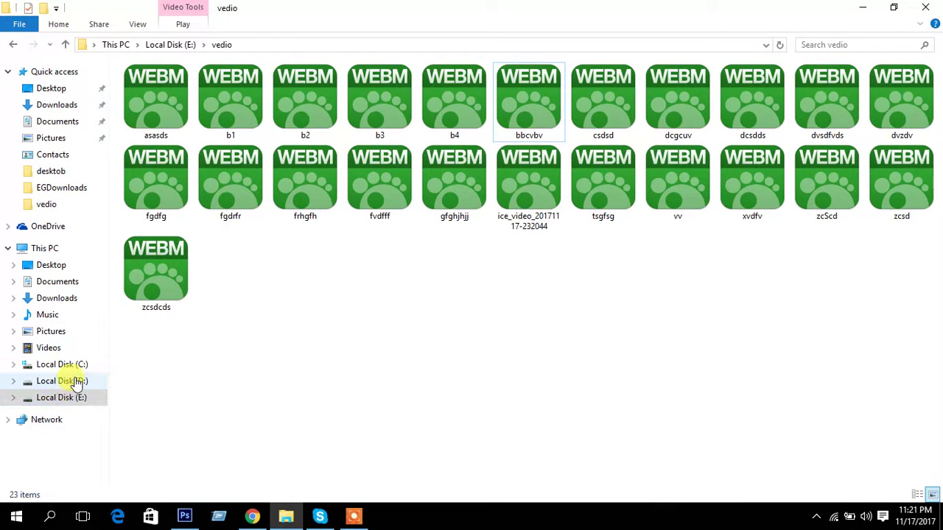
{"action": "left_click", "coordinate": [77, 405]}
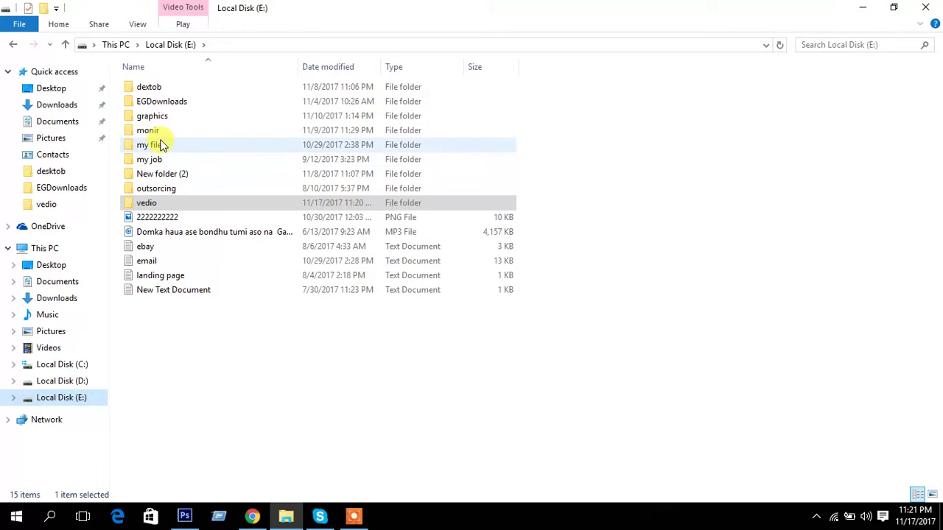
{"action": "double_click", "coordinate": [153, 117]}
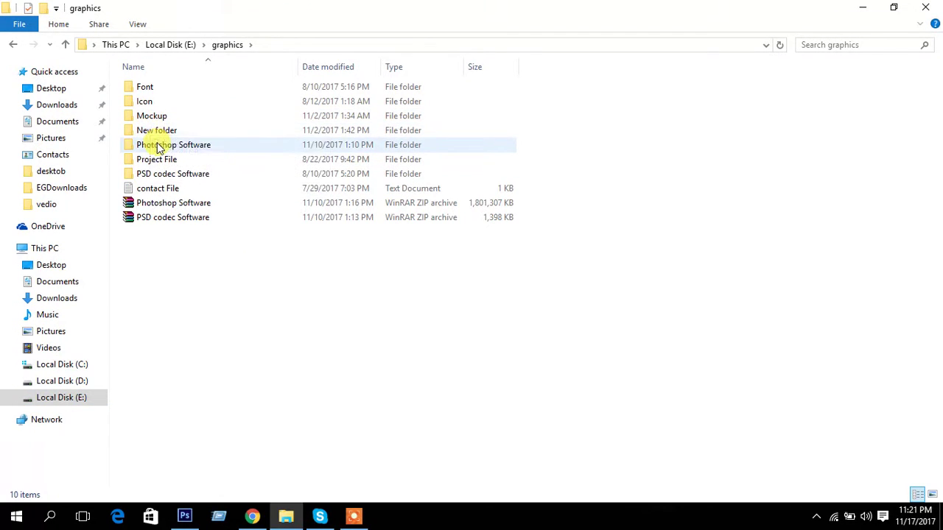
{"action": "double_click", "coordinate": [154, 96]}
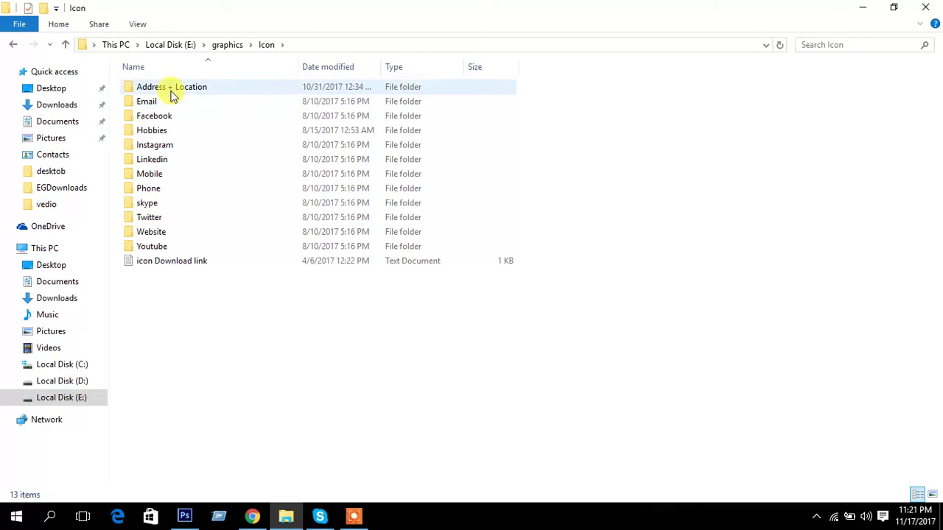
{"action": "double_click", "coordinate": [172, 90]}
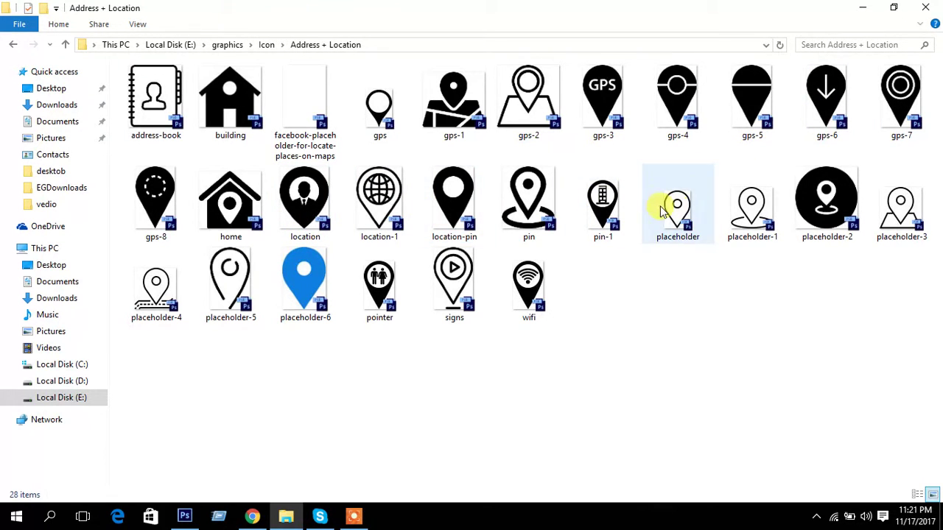
{"action": "left_click", "coordinate": [447, 198]}
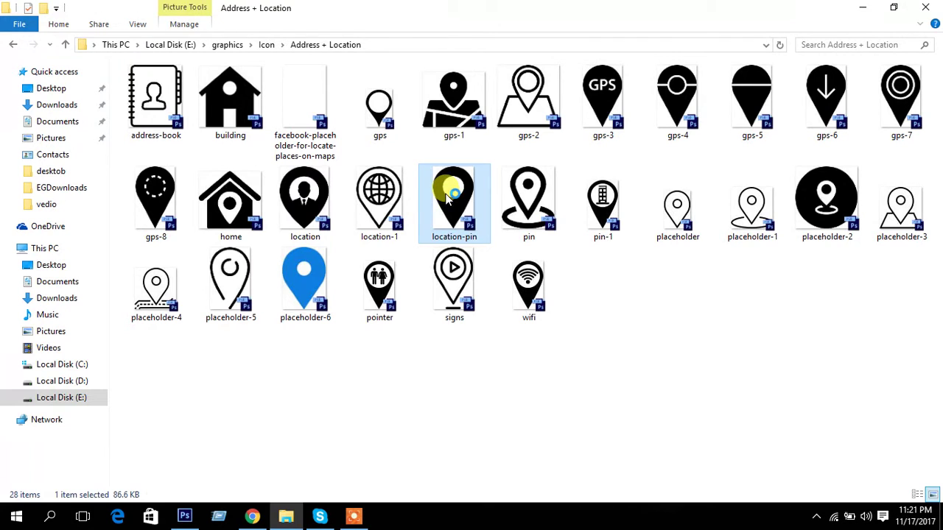
{"action": "double_click", "coordinate": [448, 197]}
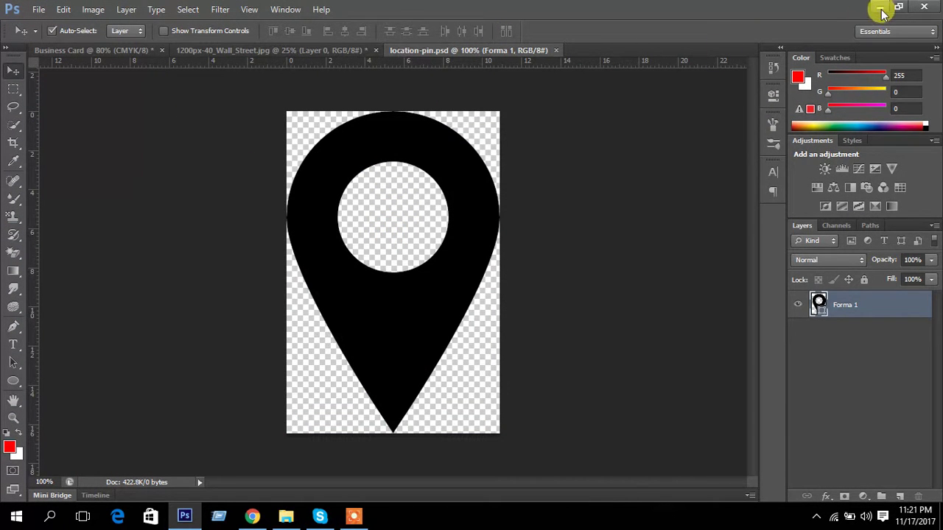
- Return to the Icon folder in File Explorer and open internet-1 from its Website subfolder as a flattened image
{"action": "key", "text": "alt+Tab"}
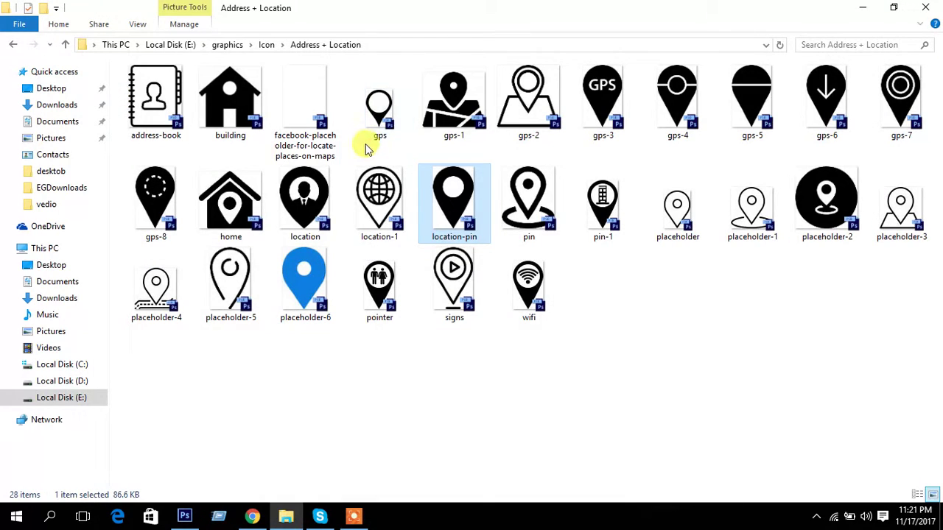
{"action": "left_click", "coordinate": [14, 45]}
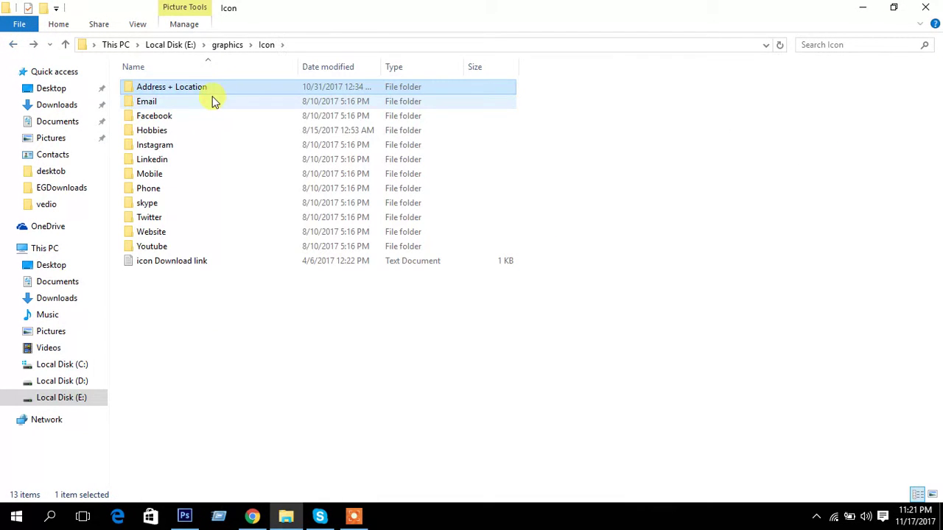
{"action": "double_click", "coordinate": [167, 102]}
{"action": "left_click", "coordinate": [13, 44]}
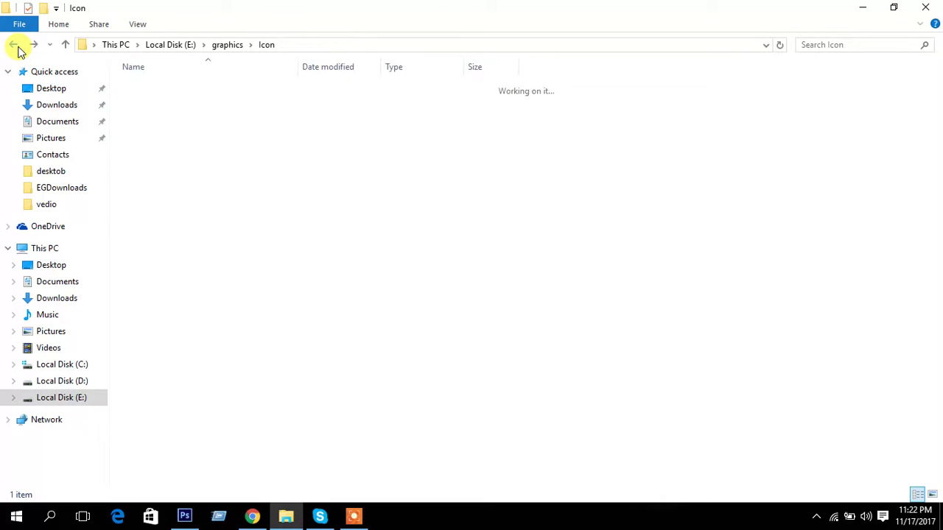
{"action": "double_click", "coordinate": [147, 232]}
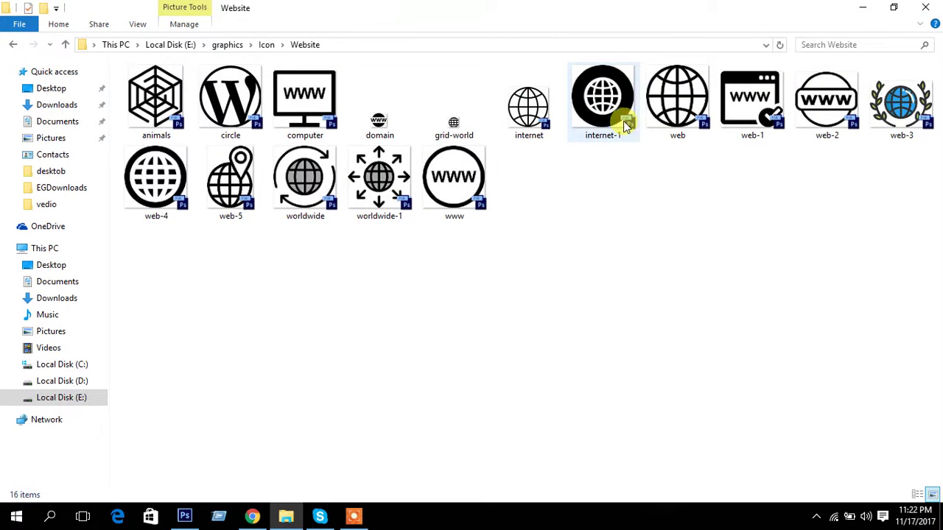
{"action": "double_click", "coordinate": [615, 86]}
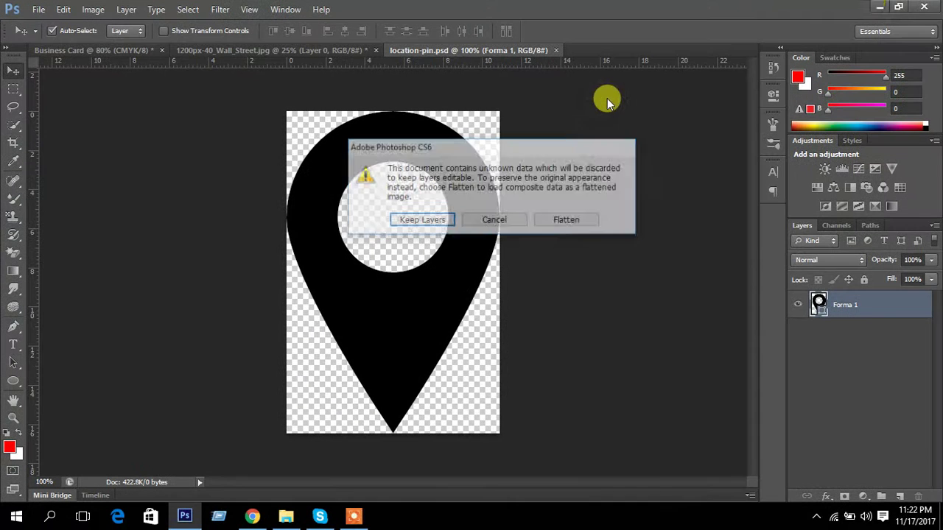
{"action": "left_click", "coordinate": [567, 220]}
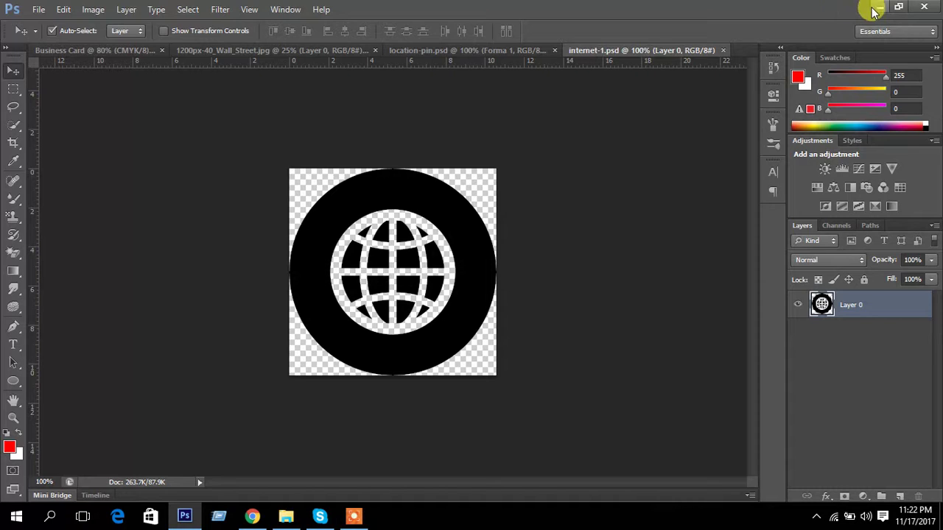
- Return to the Icon folder in File Explorer, show its Phone subfolder as large icons and open the telephone file
{"action": "left_click", "coordinate": [876, 8]}
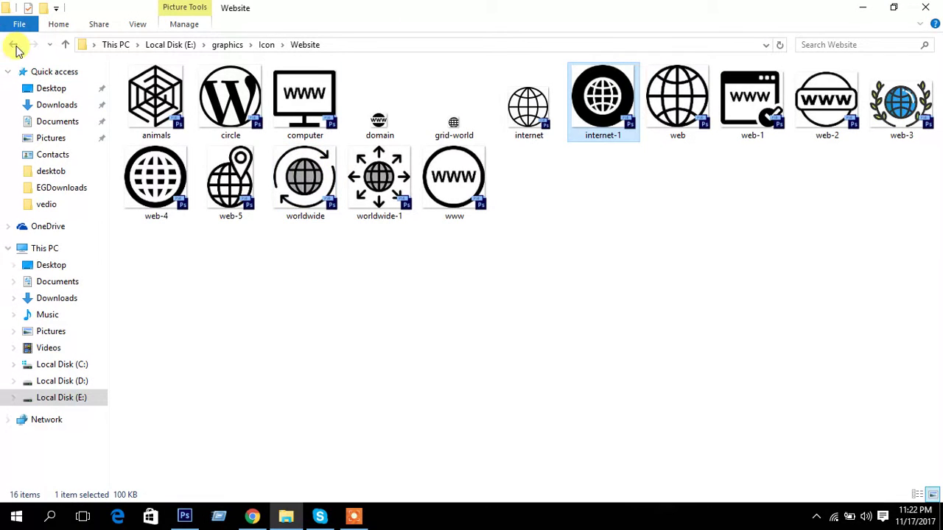
{"action": "left_click", "coordinate": [15, 46]}
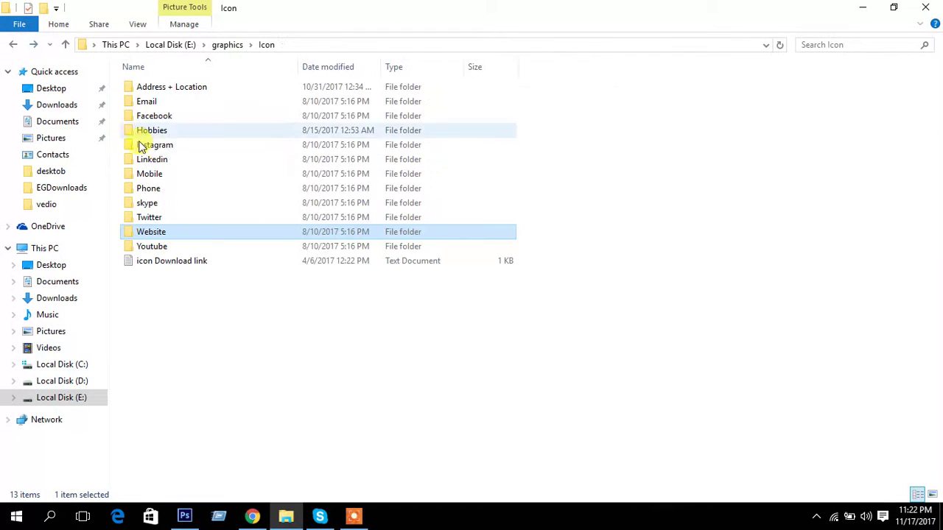
{"action": "double_click", "coordinate": [162, 187]}
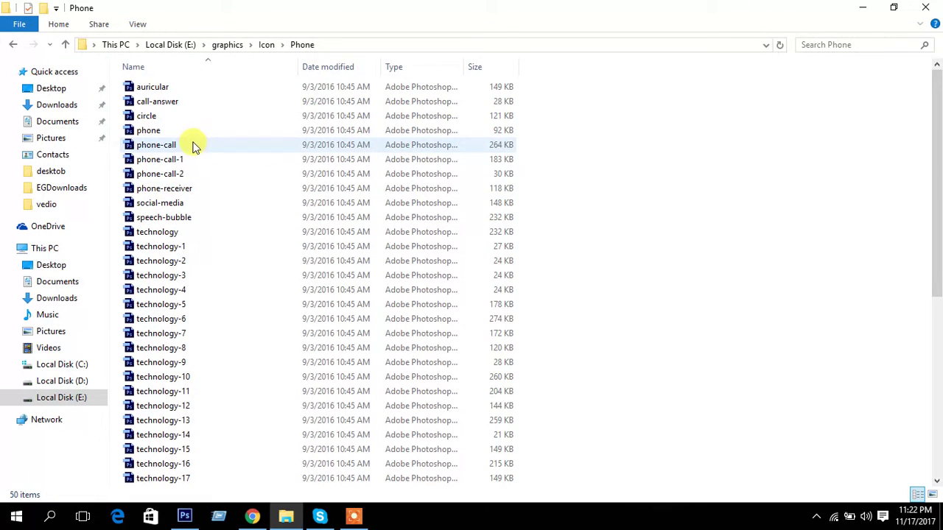
{"action": "right_click", "coordinate": [564, 188]}
{"action": "mouse_move", "coordinate": [634, 198]}
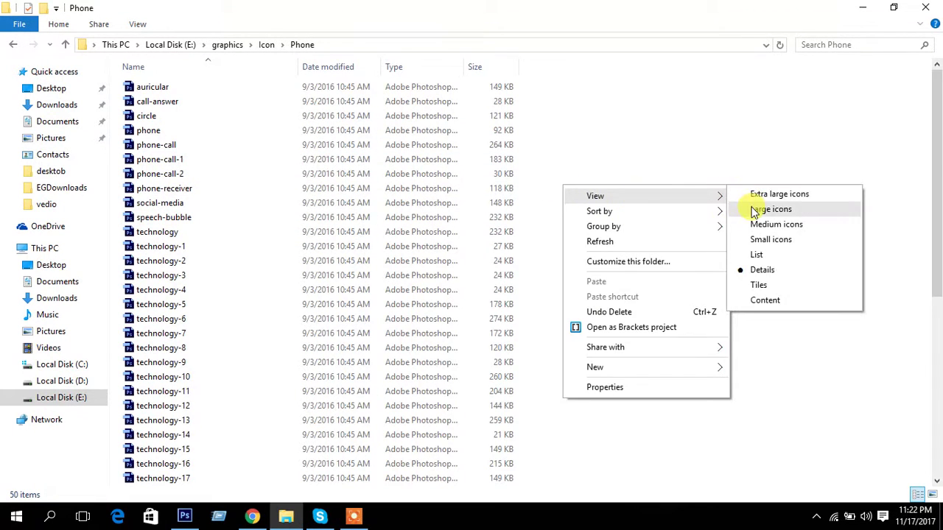
{"action": "left_click", "coordinate": [771, 209]}
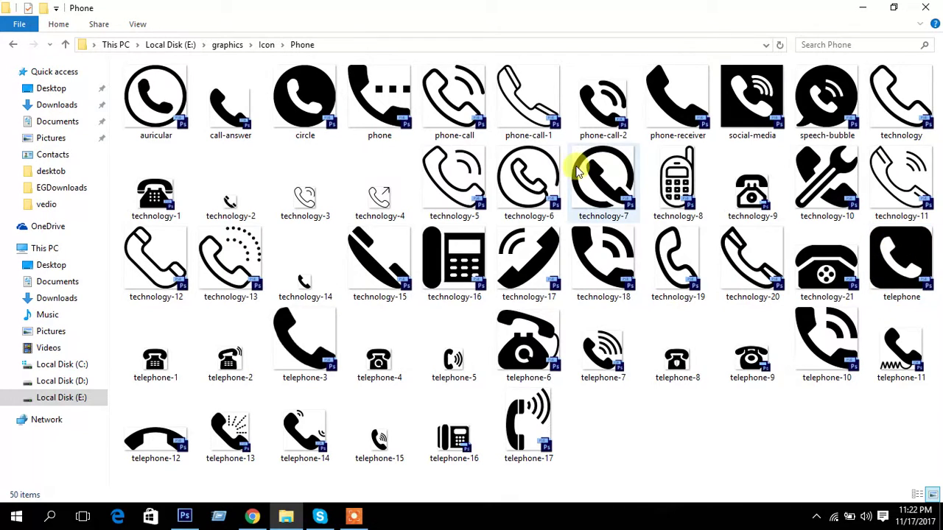
{"action": "left_click", "coordinate": [903, 241]}
{"action": "double_click", "coordinate": [900, 259]}
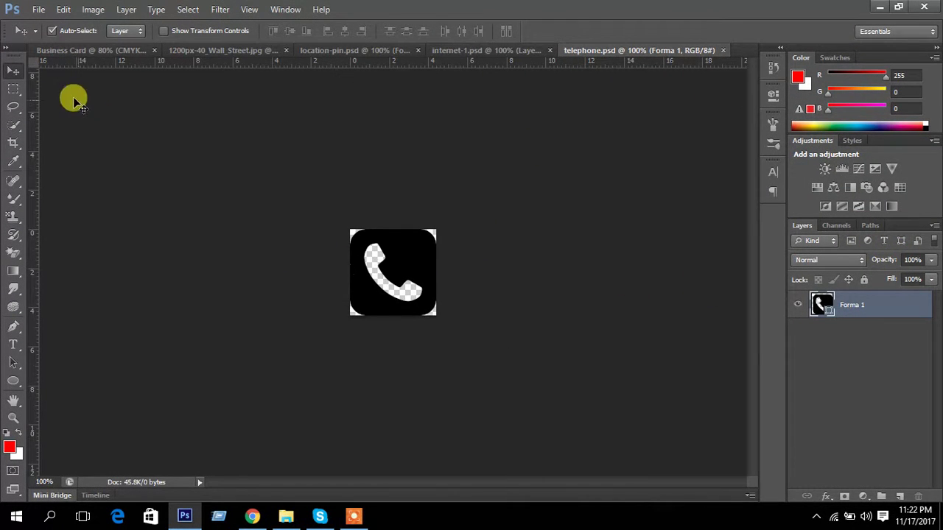
- Copy the telephone icon into the Business Card document over the uppermost red circle and close telephone.psd
{"action": "left_click_drag", "start_coordinate": [403, 257], "coordinate": [229, 213]}
{"action": "left_click_drag", "start_coordinate": [156, 279], "coordinate": [153, 272]}
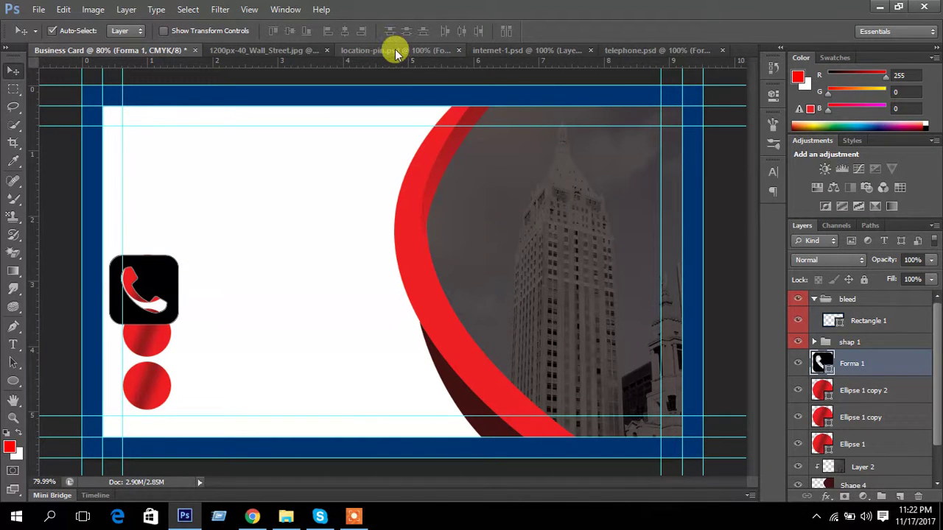
{"action": "left_click", "coordinate": [663, 50]}
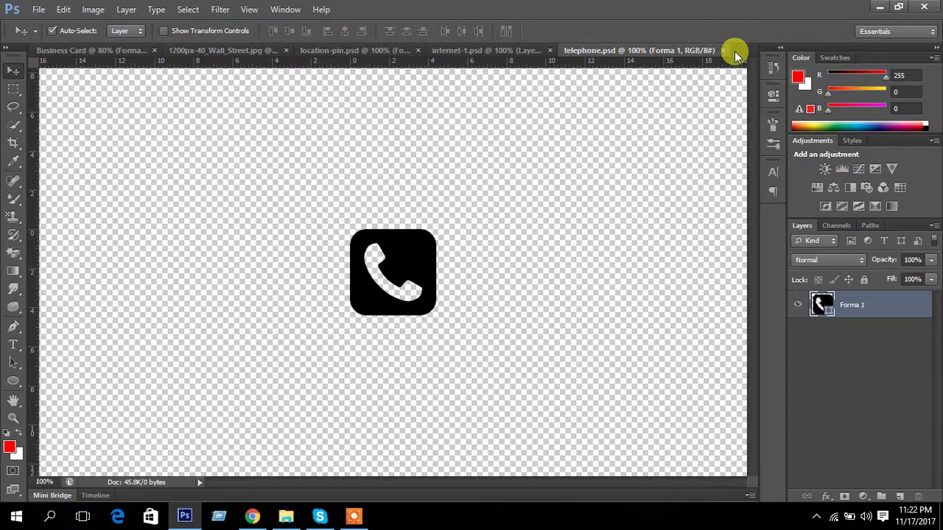
{"action": "left_click", "coordinate": [723, 51]}
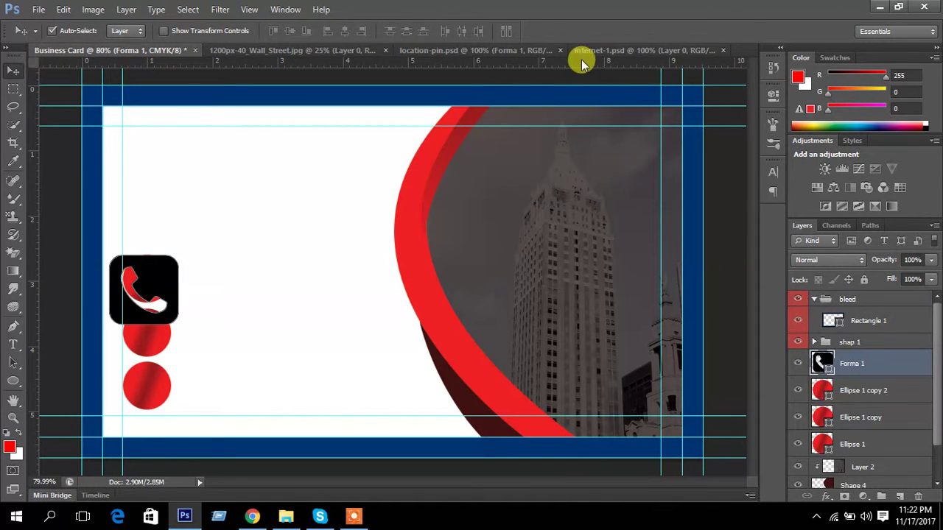
- Copy the globe icon from internet-1.psd and the pin icon from location-pin.psd into the Business Card document
{"action": "left_click", "coordinate": [604, 51]}
{"action": "left_click_drag", "start_coordinate": [347, 210], "coordinate": [231, 255]}
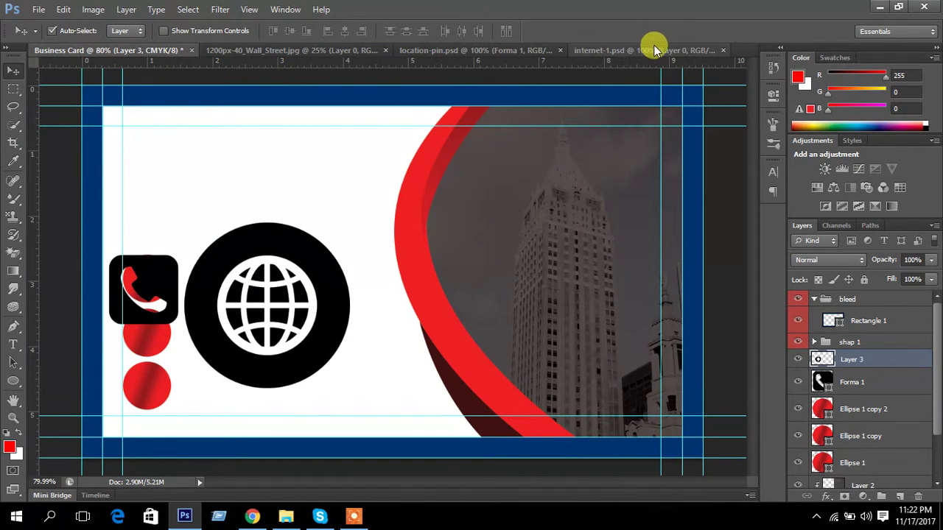
{"action": "left_click", "coordinate": [655, 50]}
{"action": "left_click", "coordinate": [494, 49]}
{"action": "left_click_drag", "start_coordinate": [448, 147], "coordinate": [208, 140]}
{"action": "left_click_drag", "start_coordinate": [261, 175], "coordinate": [274, 178]}
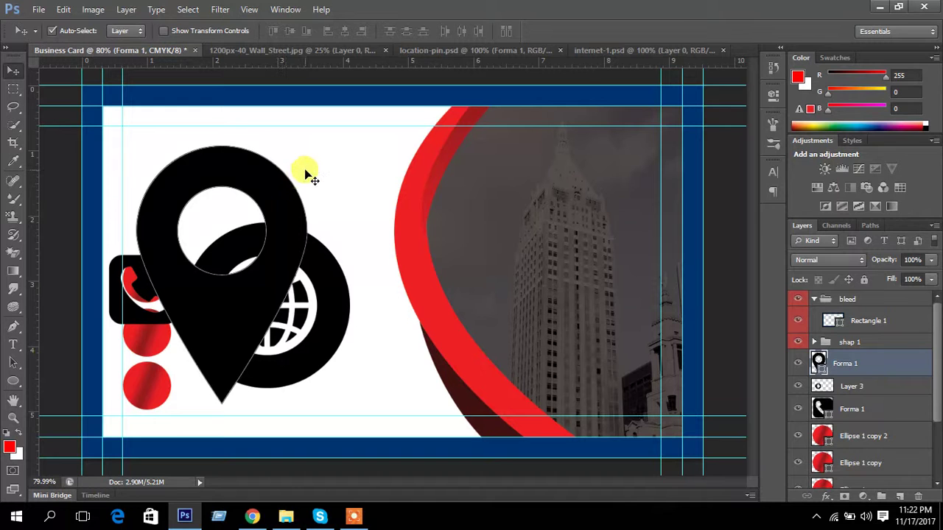
- Scale the location pin to about 15% and fit it inside the lowest red circle
{"action": "key", "text": "ctrl+t"}
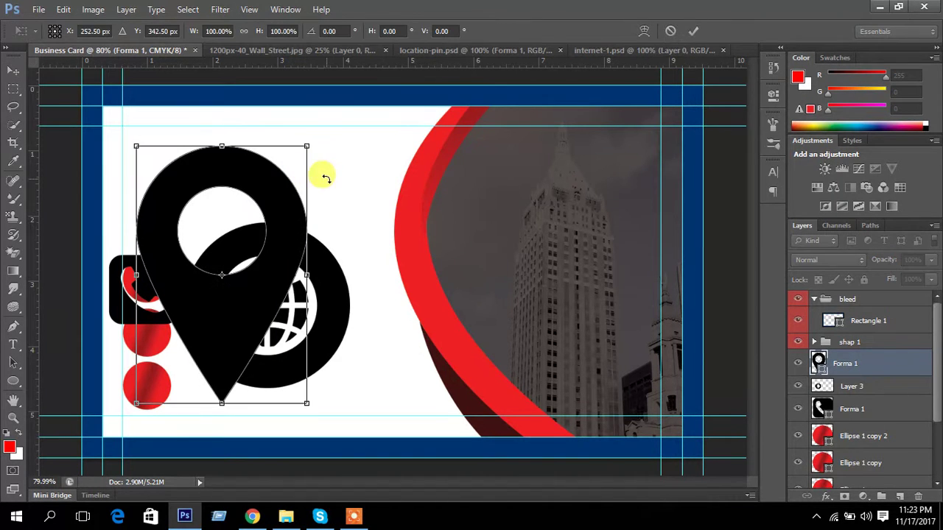
{"action": "left_click_drag", "start_coordinate": [307, 142], "coordinate": [172, 379]}
{"action": "scroll", "coordinate": [172, 368], "scroll_direction": "up", "scroll_amount": 6}
{"action": "scroll", "coordinate": [375, 250], "scroll_direction": "down", "scroll_amount": 4}
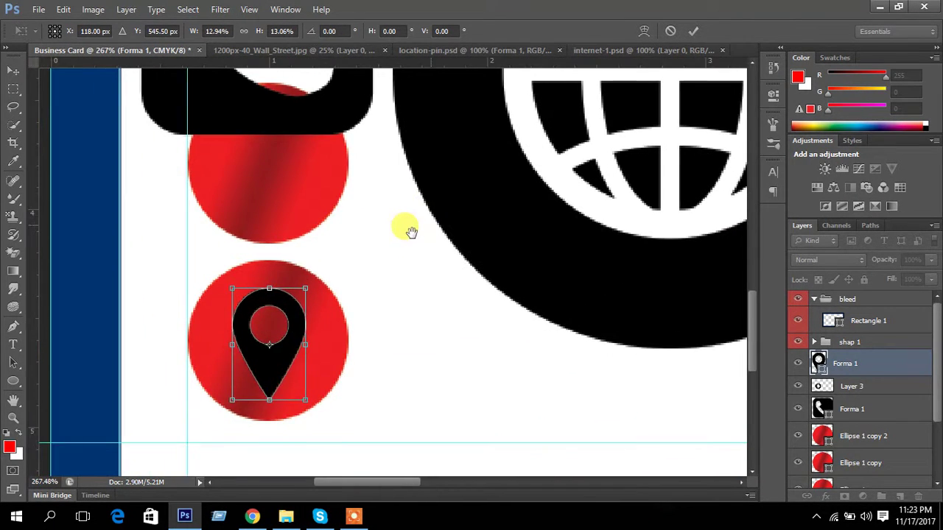
{"action": "scroll", "coordinate": [335, 273], "scroll_direction": "up", "scroll_amount": 3}
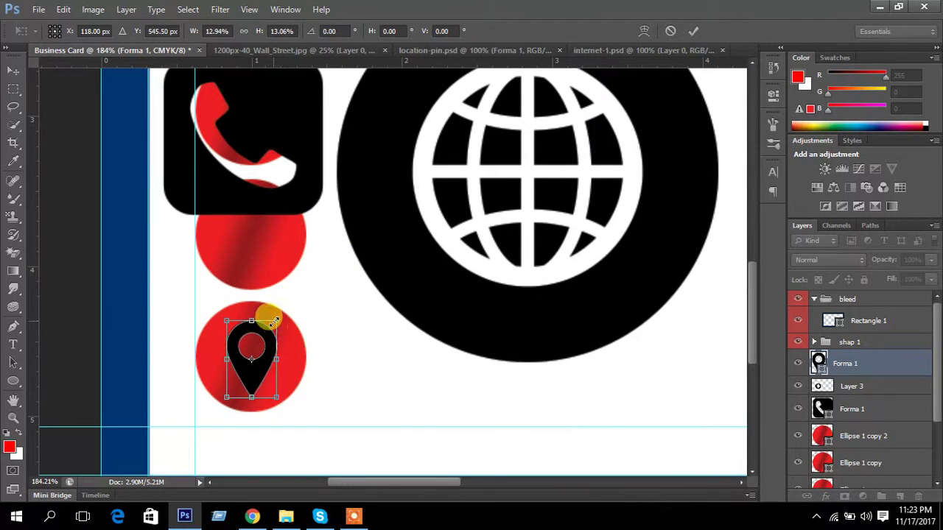
{"action": "left_click_drag", "start_coordinate": [274, 321], "coordinate": [281, 313]}
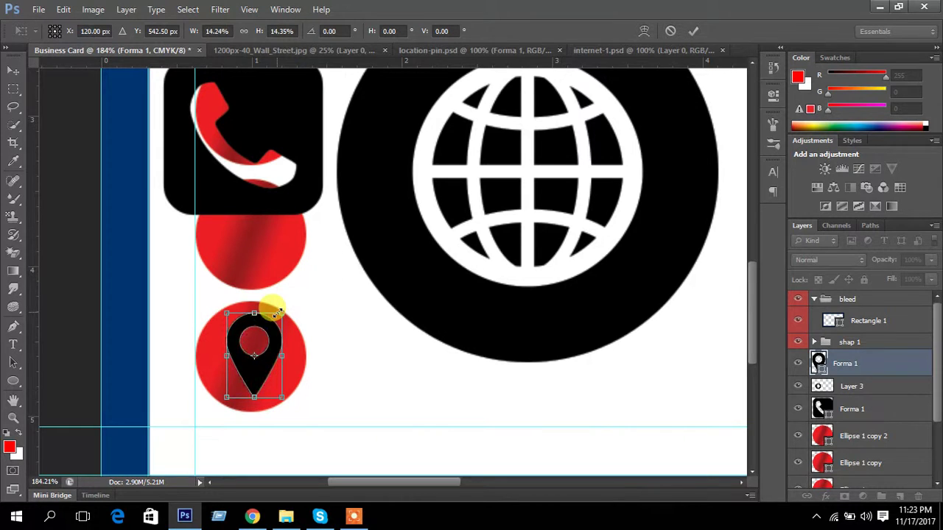
{"action": "left_click_drag", "start_coordinate": [229, 395], "coordinate": [223, 398]}
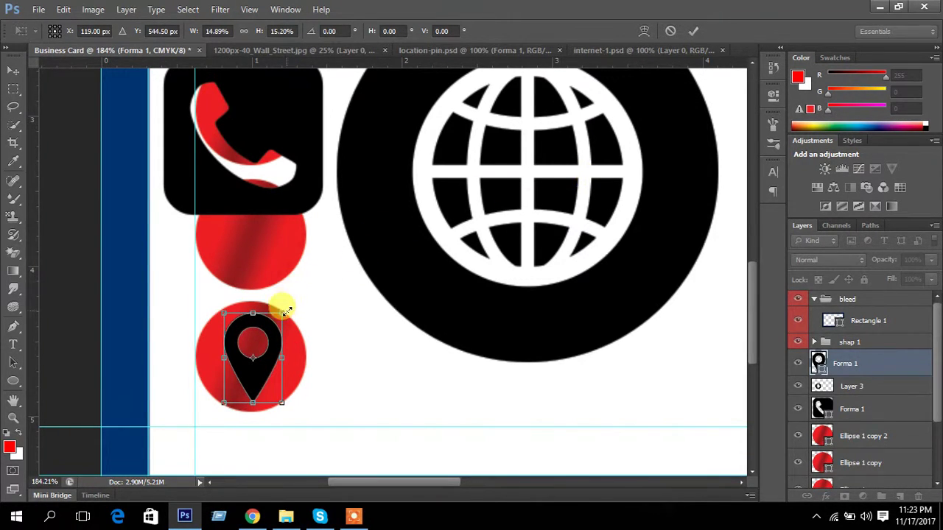
{"action": "left_click", "coordinate": [693, 31]}
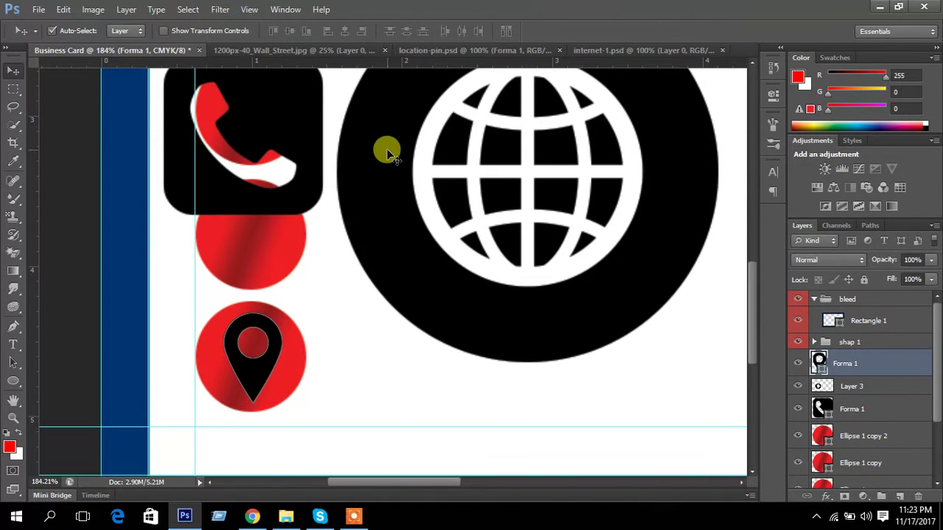
- Scale the globe icon on Layer 3 down to 21%
{"action": "left_click", "coordinate": [665, 217]}
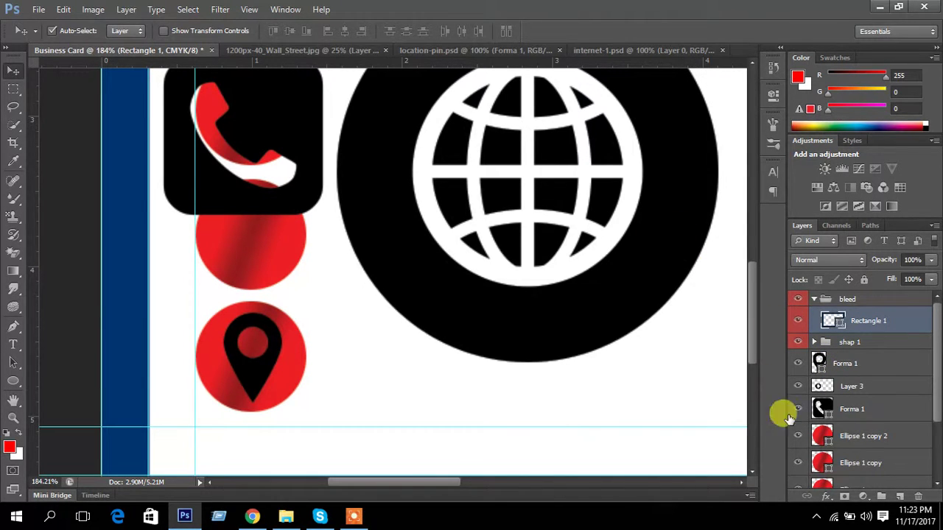
{"action": "left_click", "coordinate": [797, 387]}
{"action": "left_click", "coordinate": [797, 386]}
{"action": "left_click", "coordinate": [846, 390]}
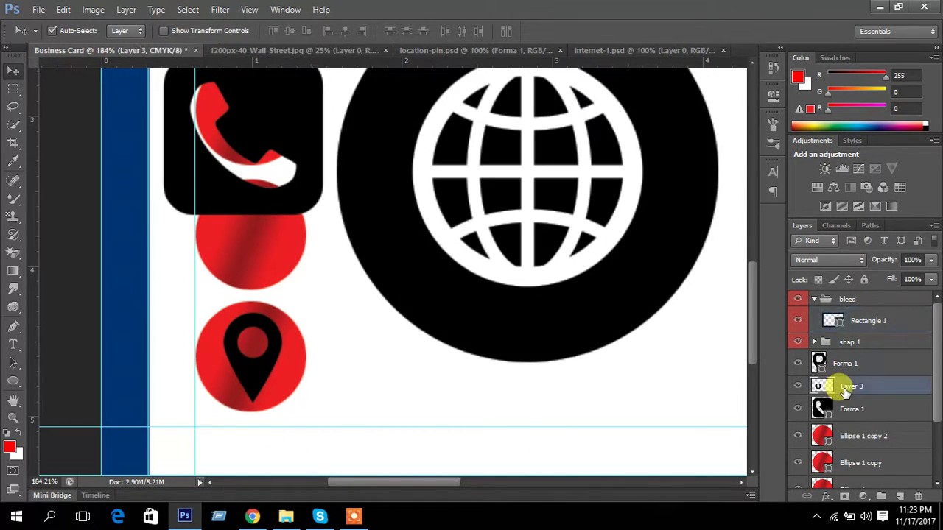
{"action": "key", "text": "ctrl+t"}
{"action": "scroll", "coordinate": [659, 340], "scroll_direction": "down", "scroll_amount": 3}
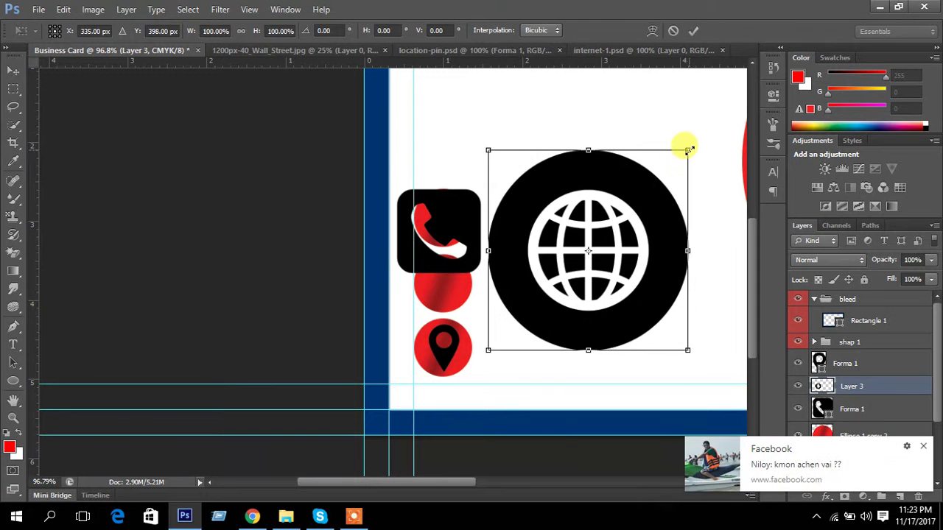
{"action": "left_click_drag", "start_coordinate": [683, 160], "coordinate": [526, 295]}
- Move the globe icon onto the middle red circle, shrink it further to sit inside the circle and apply the transform
{"action": "scroll", "coordinate": [526, 295], "scroll_direction": "up", "scroll_amount": 5}
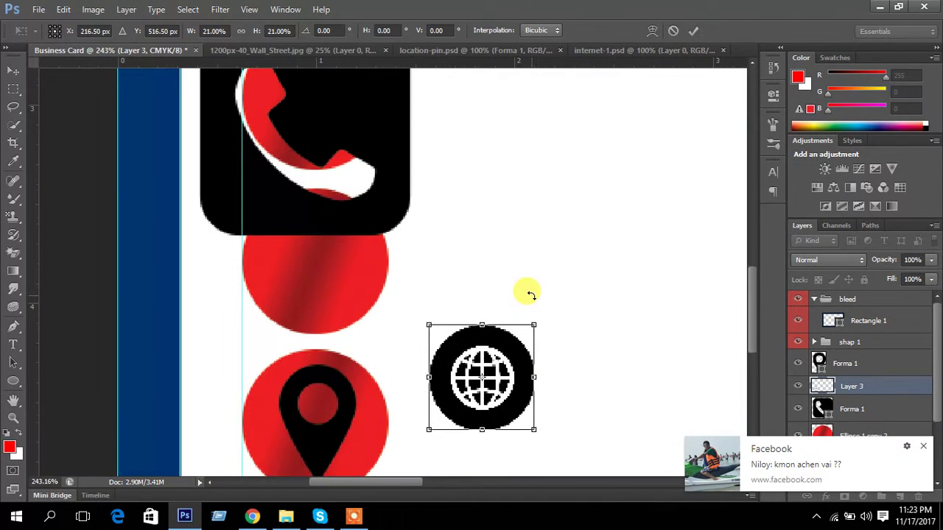
{"action": "left_click_drag", "start_coordinate": [500, 344], "coordinate": [331, 238]}
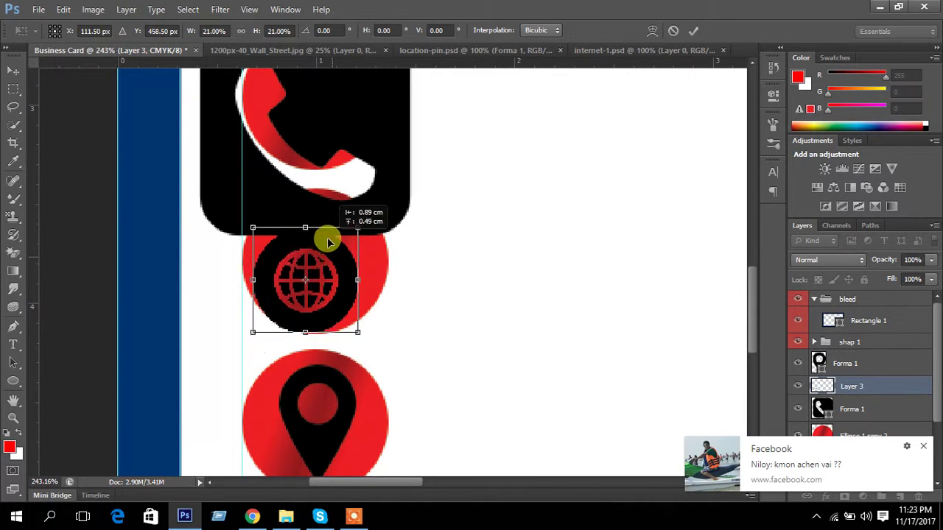
{"action": "left_click_drag", "start_coordinate": [341, 154], "coordinate": [357, 108]}
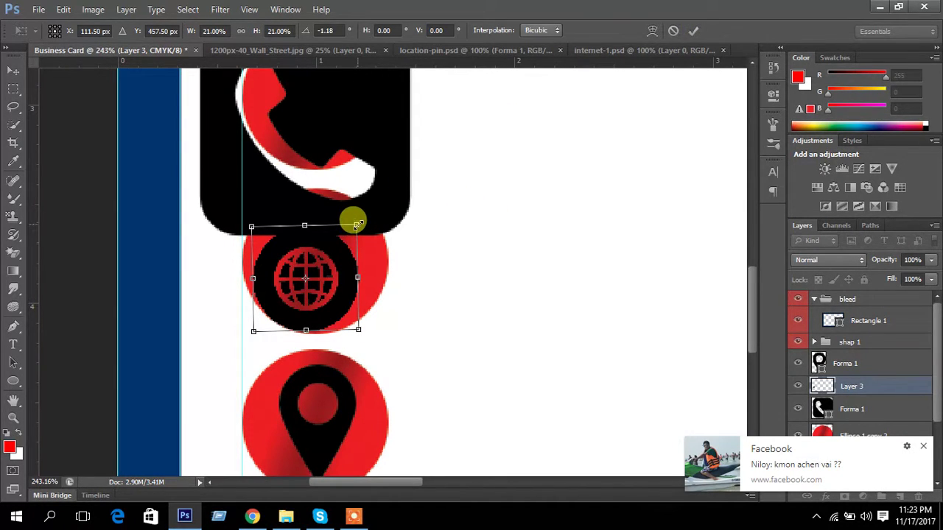
{"action": "left_click_drag", "start_coordinate": [355, 226], "coordinate": [335, 256]}
{"action": "left_click_drag", "start_coordinate": [352, 225], "coordinate": [358, 214]}
{"action": "left_click", "coordinate": [694, 31]}
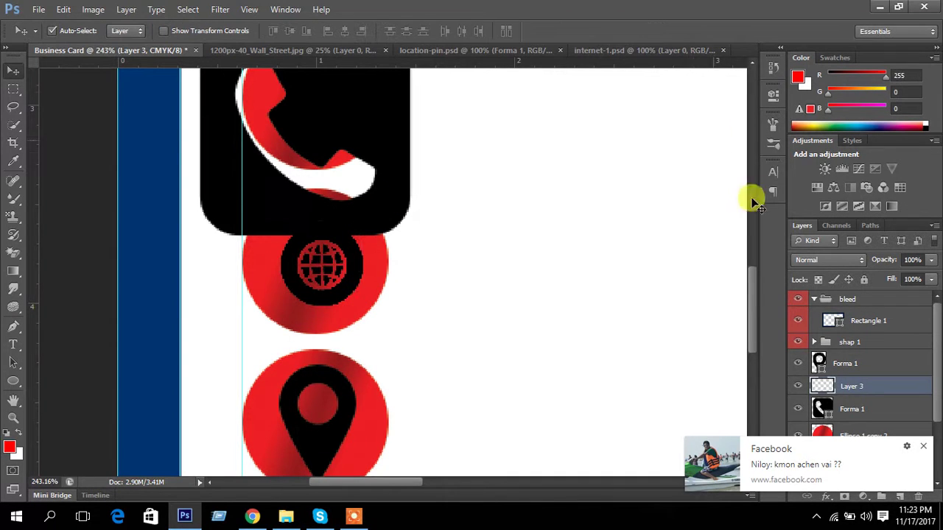
{"action": "left_click", "coordinate": [830, 408]}
{"action": "left_click_drag", "start_coordinate": [359, 88], "coordinate": [438, 91]}
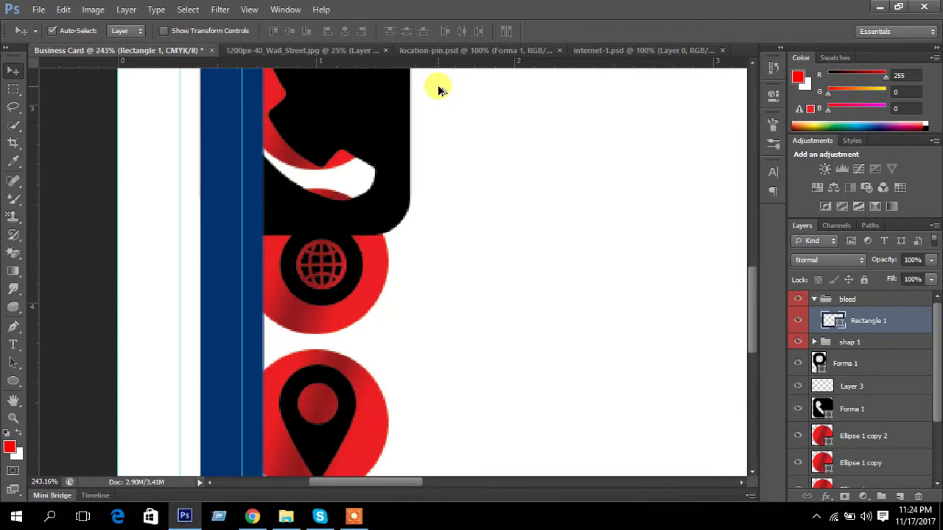
{"action": "key", "text": "ctrl+z"}
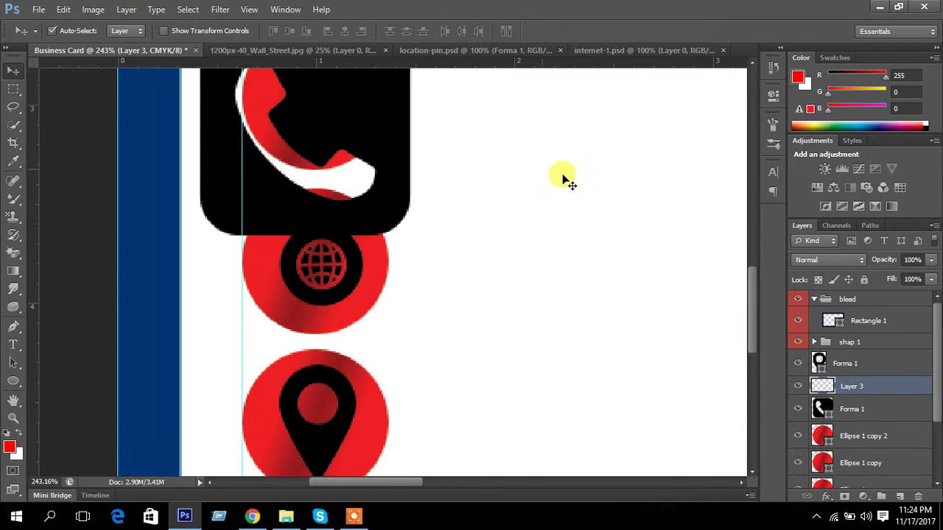
- Nudge the telephone icon's layer straight up until it clears the middle red circle
{"action": "left_click", "coordinate": [847, 407]}
{"action": "key", "text": "Up"}
{"action": "key", "text": "Up"}
{"action": "key", "text": "Up"}
{"action": "key", "text": "Up"}
{"action": "key", "text": "Up"}
{"action": "key", "text": "Up"}
{"action": "key", "text": "Up"}
{"action": "key", "text": "Up"}
{"action": "key", "text": "Up"}
{"action": "key", "text": "Up"}
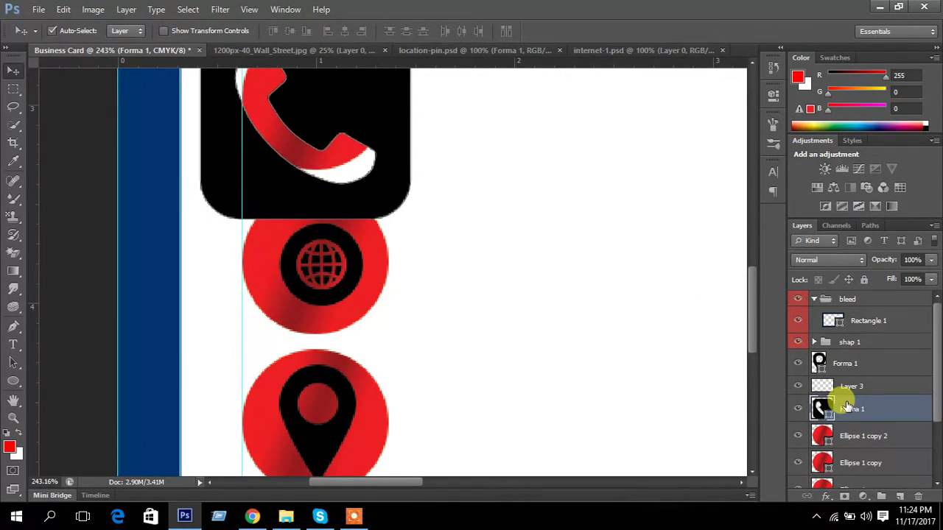
{"action": "key", "text": "Up"}
{"action": "key", "text": "Up"}
{"action": "key", "text": "Up"}
{"action": "key", "text": "Up"}
{"action": "key", "text": "Up"}
{"action": "key", "text": "Up"}
{"action": "key", "text": "Up"}
{"action": "key", "text": "Up"}
{"action": "key", "text": "Up"}
{"action": "key", "text": "Up"}
{"action": "key", "text": "Up"}
{"action": "key", "text": "Up"}
{"action": "key", "text": "Up"}
{"action": "key", "text": "Up"}
{"action": "key", "text": "Up"}
{"action": "key", "text": "Up"}
{"action": "key", "text": "Up"}
{"action": "key", "text": "Up"}
{"action": "key", "text": "Up"}
{"action": "key", "text": "Up"}
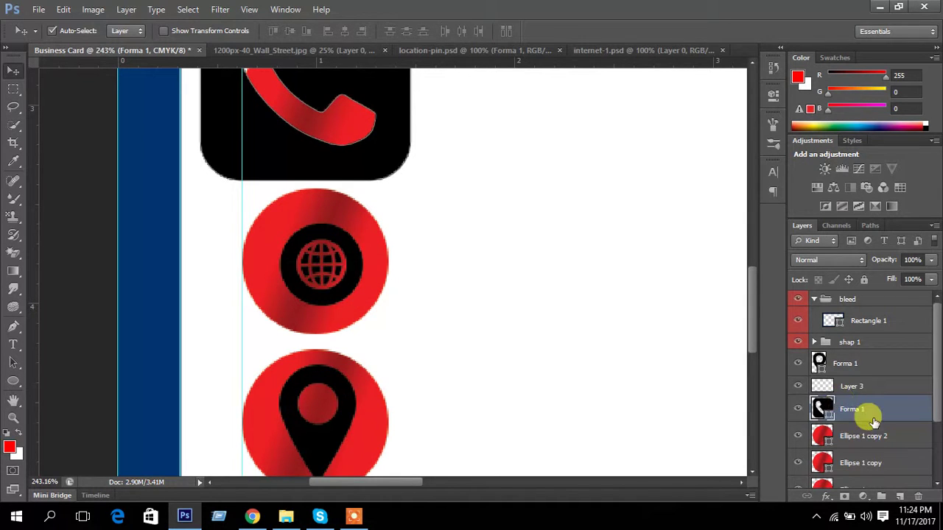
- Enlarge the globe icon to 132%, centre it inside the middle red circle and apply the transform
{"action": "left_click", "coordinate": [831, 384]}
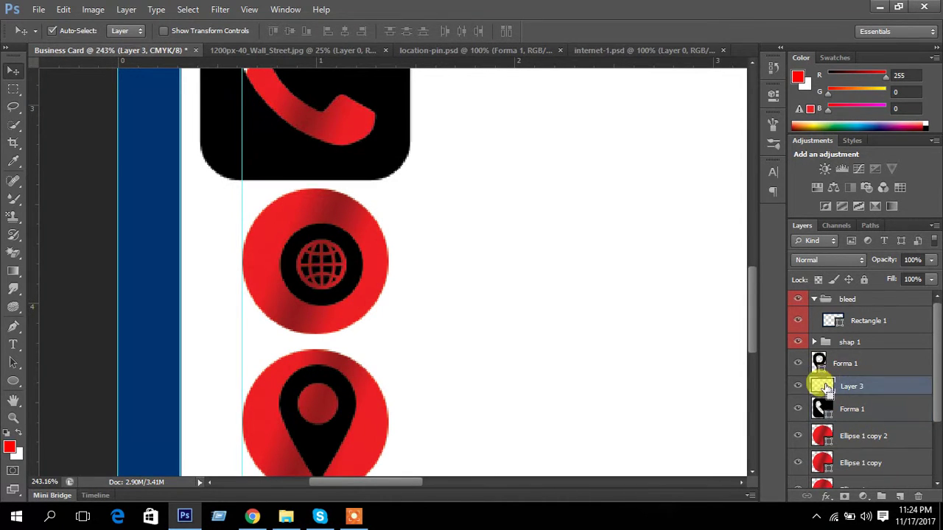
{"action": "key", "text": "ctrl+t"}
{"action": "mouse_move", "coordinate": [362, 223]}
{"action": "left_mouse_down"}
{"action": "mouse_move", "coordinate": [389, 185]}
{"action": "mouse_move", "coordinate": [371, 213]}
{"action": "left_mouse_up"}
{"action": "left_click_drag", "start_coordinate": [279, 214], "coordinate": [258, 201]}
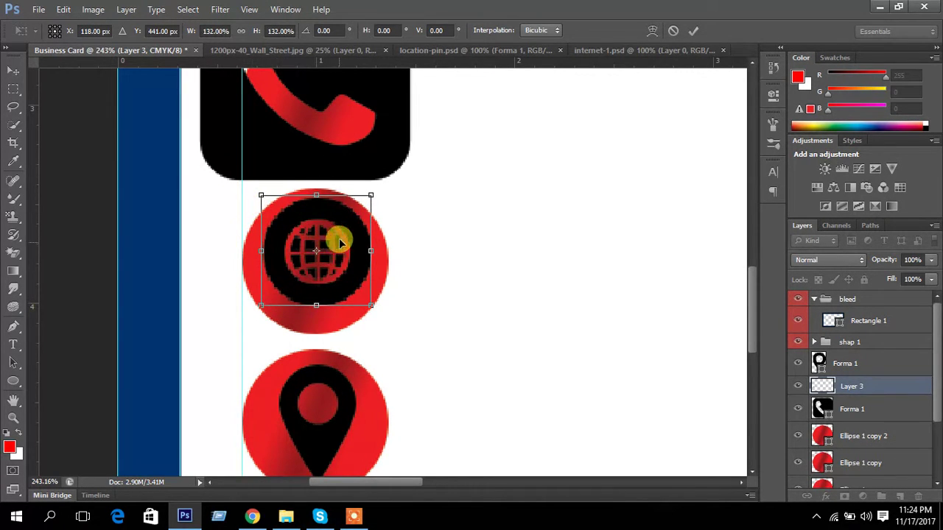
{"action": "key", "text": "Down"}
{"action": "key", "text": "Down"}
{"action": "key", "text": "Down"}
{"action": "key", "text": "Down"}
{"action": "key", "text": "Down"}
{"action": "key", "text": "Down"}
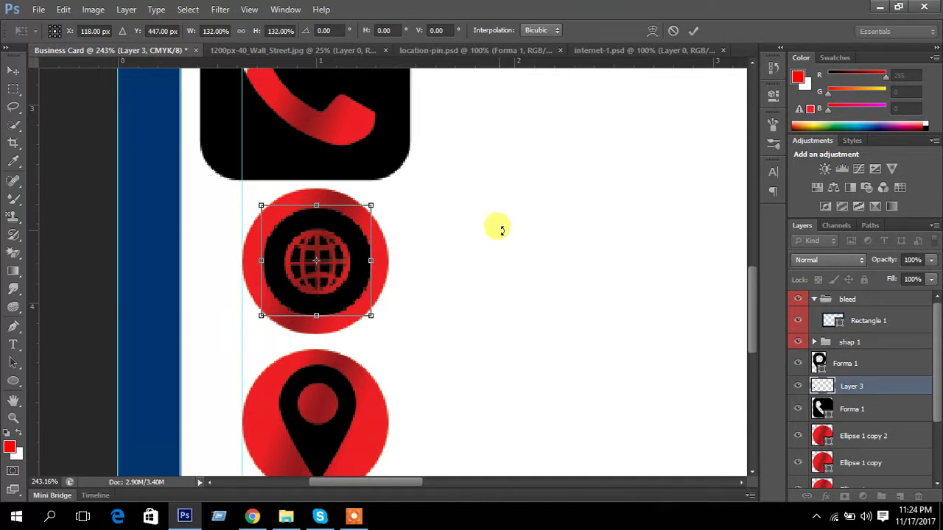
{"action": "left_click", "coordinate": [690, 36]}
- Scale the telephone icon down to about 35% so that it lies inside the uppermost red circle
{"action": "scroll", "coordinate": [467, 299], "scroll_direction": "down", "scroll_amount": 5}
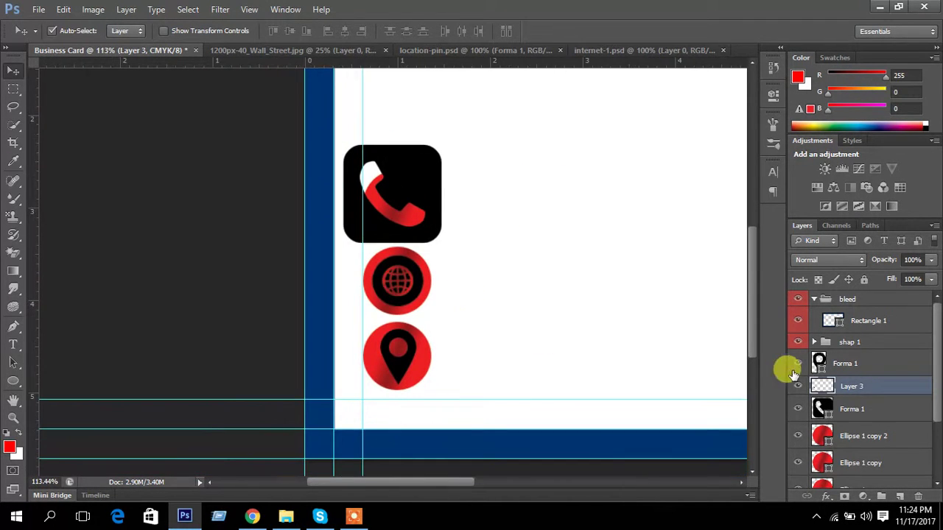
{"action": "left_click", "coordinate": [839, 361]}
{"action": "left_click", "coordinate": [851, 407]}
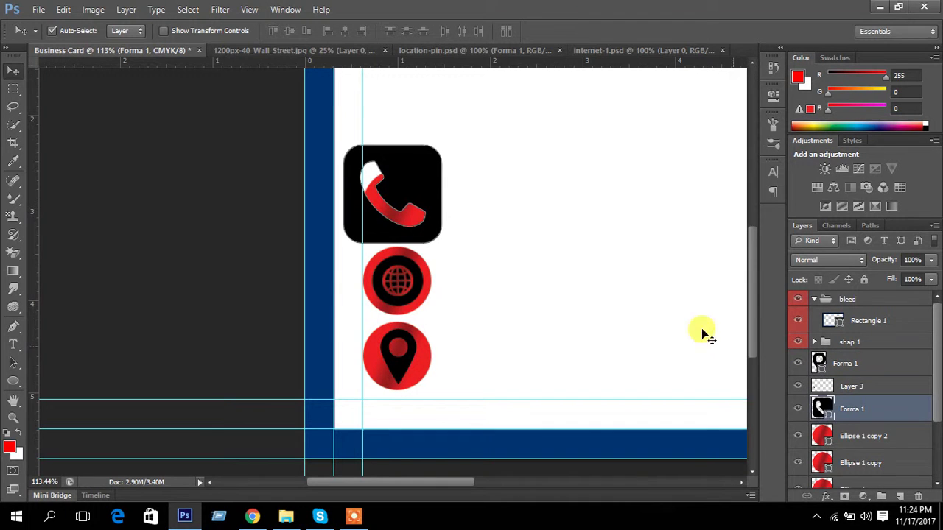
{"action": "key", "text": "ctrl+t"}
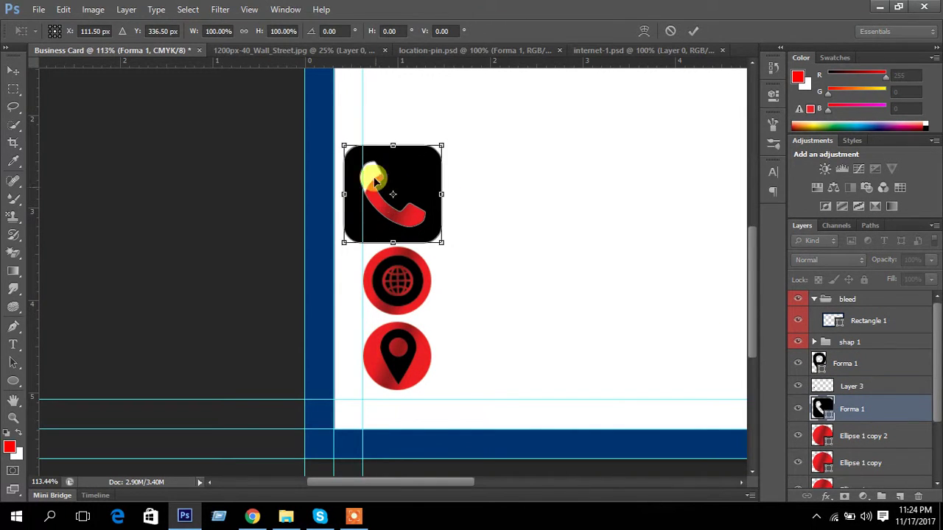
{"action": "left_click_drag", "start_coordinate": [344, 146], "coordinate": [363, 165]}
{"action": "left_click_drag", "start_coordinate": [444, 162], "coordinate": [404, 196]}
{"action": "scroll", "coordinate": [404, 196], "scroll_direction": "up", "scroll_amount": 2}
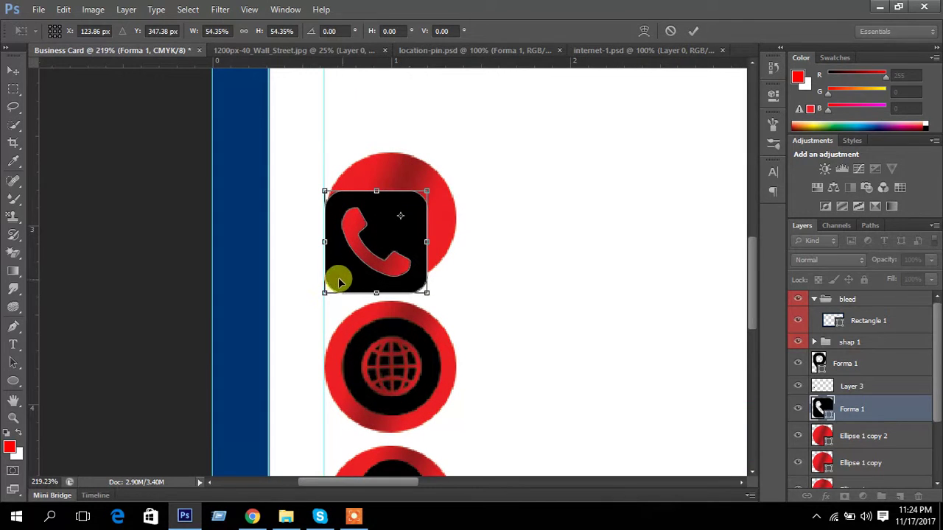
{"action": "left_click_drag", "start_coordinate": [324, 292], "coordinate": [361, 256]}
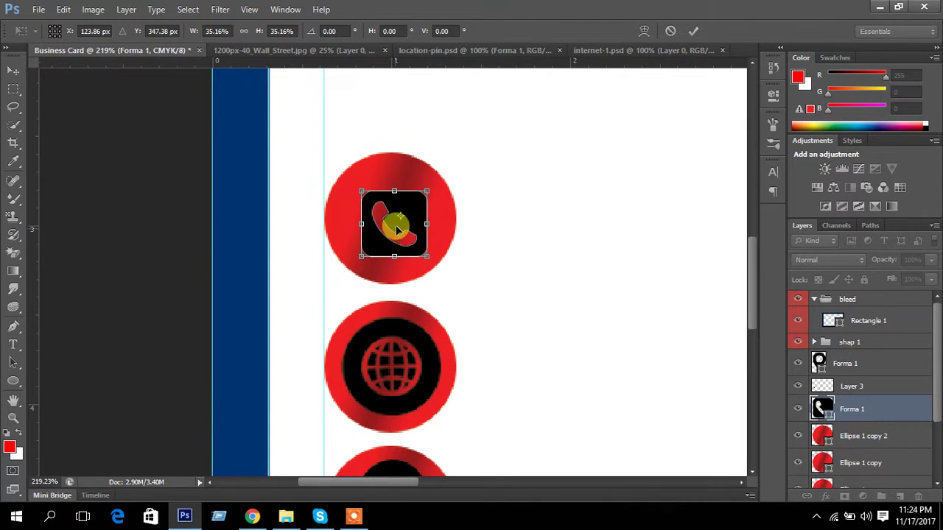
- Centre the telephone icon in the uppermost red circle, adjust its scale to about 44% and apply the transform
{"action": "left_click_drag", "start_coordinate": [417, 221], "coordinate": [417, 211]}
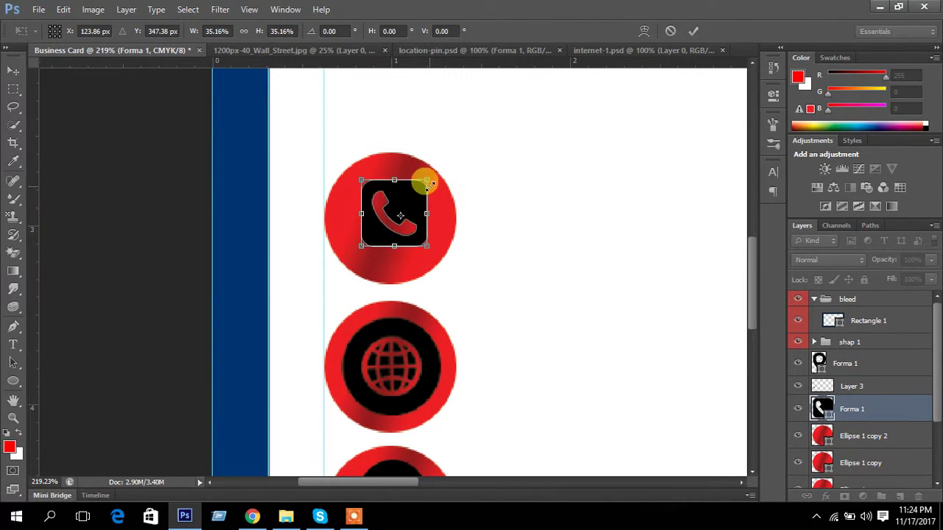
{"action": "left_click_drag", "start_coordinate": [428, 179], "coordinate": [431, 176]}
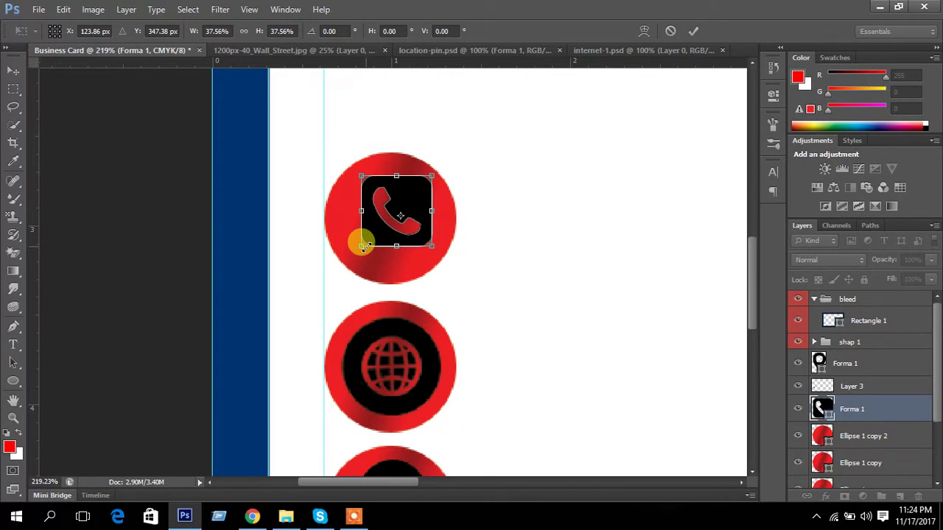
{"action": "left_click_drag", "start_coordinate": [361, 248], "coordinate": [347, 261]}
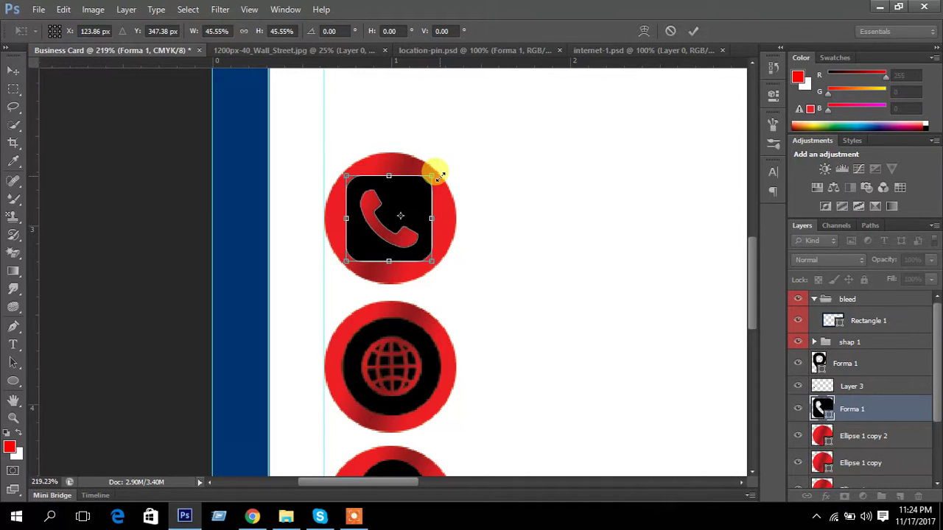
{"action": "left_click_drag", "start_coordinate": [345, 261], "coordinate": [349, 258]}
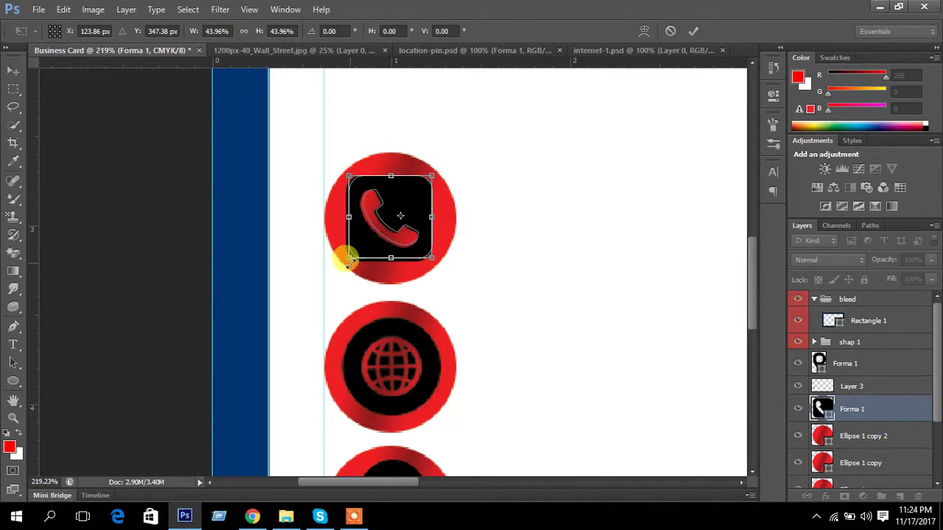
{"action": "left_click", "coordinate": [693, 31]}
- Change the telephone icon's fill colour to white (ffffff)
{"action": "scroll", "coordinate": [557, 220], "scroll_direction": "down", "scroll_amount": 5}
{"action": "scroll", "coordinate": [557, 216], "scroll_direction": "down", "scroll_amount": 2}
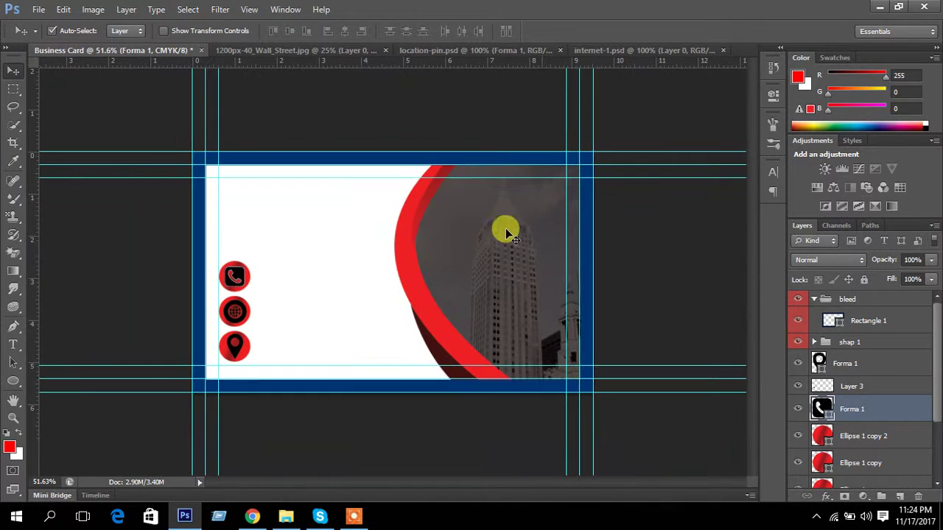
{"action": "scroll", "coordinate": [239, 277], "scroll_direction": "up", "scroll_amount": 4}
{"action": "scroll", "coordinate": [210, 276], "scroll_direction": "up", "scroll_amount": 3}
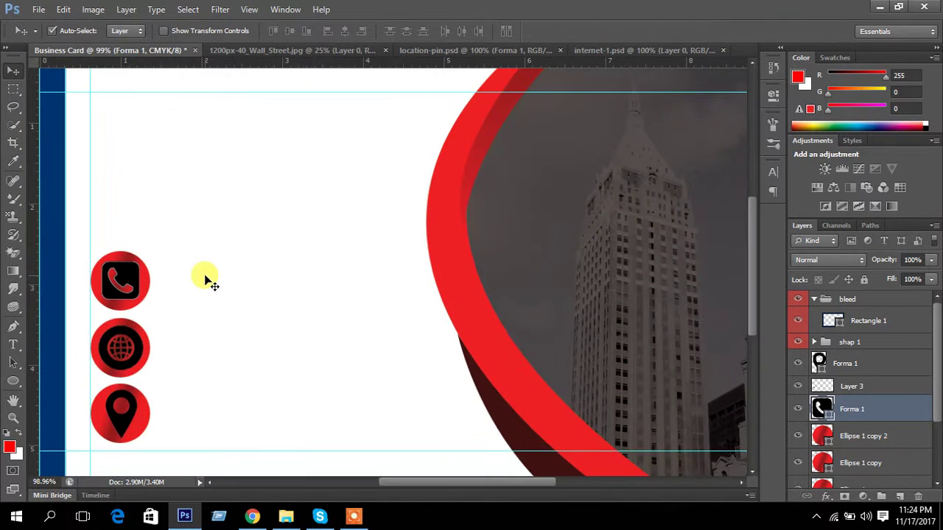
{"action": "scroll", "coordinate": [330, 223], "scroll_direction": "up", "scroll_amount": 2}
{"action": "scroll", "coordinate": [332, 228], "scroll_direction": "down", "scroll_amount": 4}
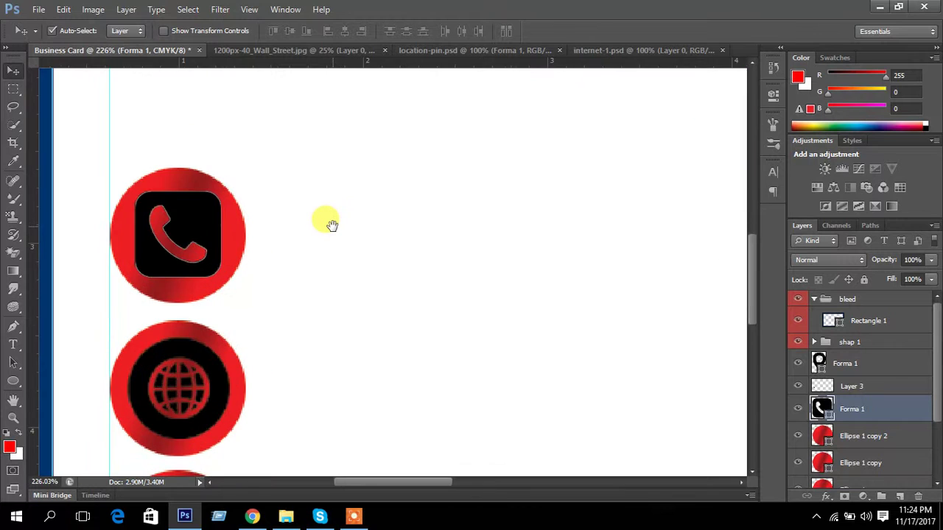
{"action": "scroll", "coordinate": [332, 225], "scroll_direction": "down", "scroll_amount": 1}
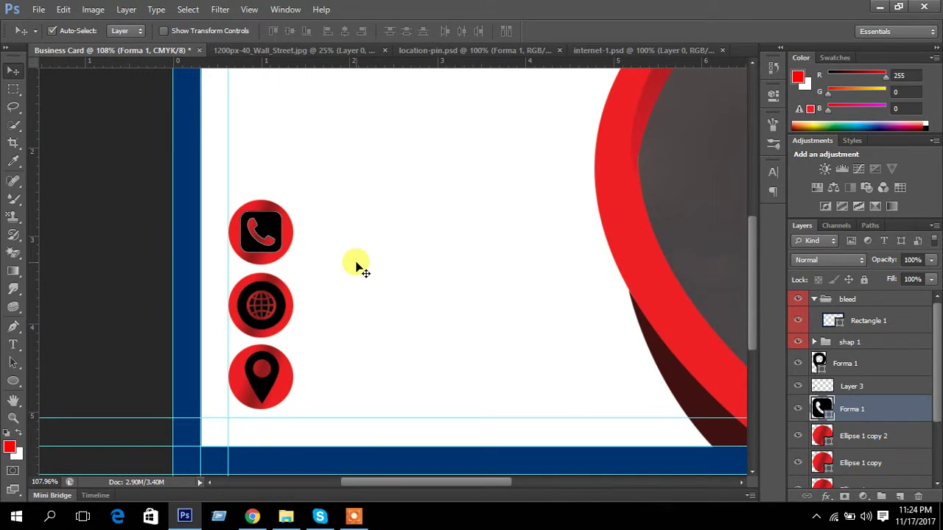
{"action": "double_click", "coordinate": [821, 410]}
{"action": "mouse_move", "coordinate": [582, 96]}
{"action": "left_mouse_down"}
{"action": "mouse_move", "coordinate": [504, 60]}
{"action": "mouse_move", "coordinate": [715, 139]}
{"action": "mouse_move", "coordinate": [722, 92]}
{"action": "mouse_move", "coordinate": [692, 217]}
{"action": "mouse_move", "coordinate": [642, 210]}
{"action": "mouse_move", "coordinate": [615, 234]}
{"action": "left_mouse_up"}
{"action": "left_click", "coordinate": [794, 162]}
{"action": "left_click", "coordinate": [749, 185]}
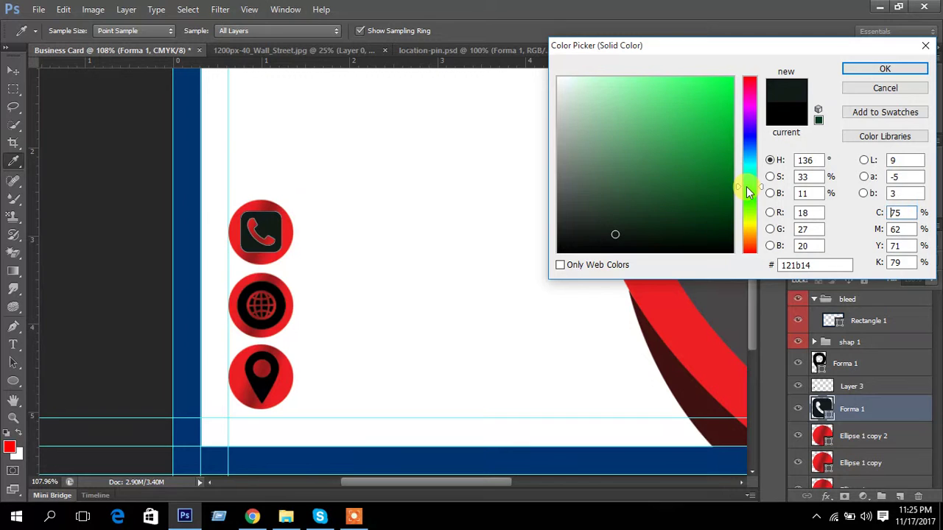
{"action": "left_click_drag", "start_coordinate": [621, 98], "coordinate": [511, 63]}
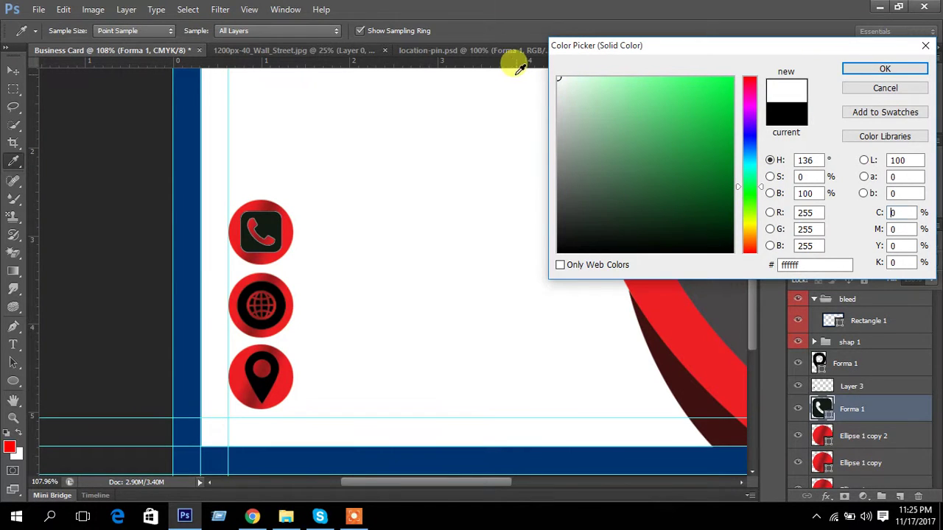
{"action": "left_click", "coordinate": [877, 69]}
- Open the layer style of the globe's Layer 3 and enable a Gradient Overlay
{"action": "double_click", "coordinate": [819, 385]}
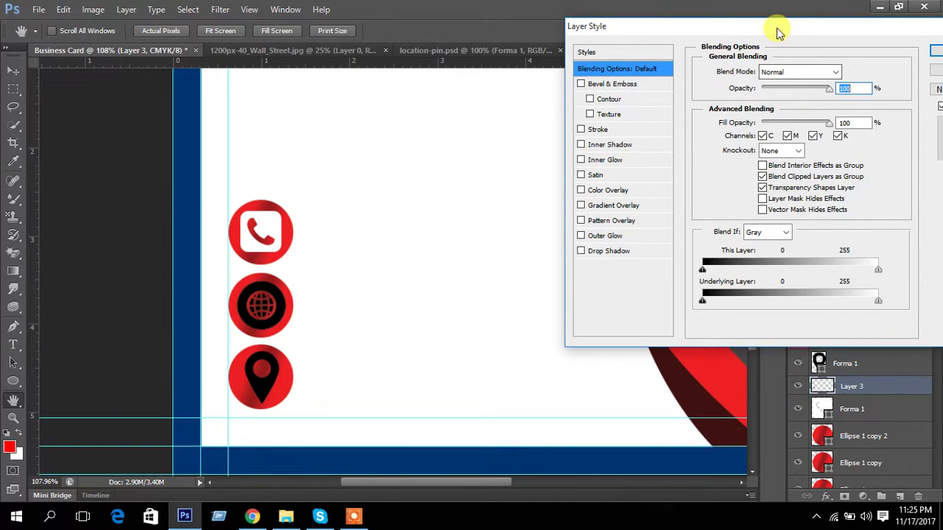
{"action": "left_click", "coordinate": [823, 57]}
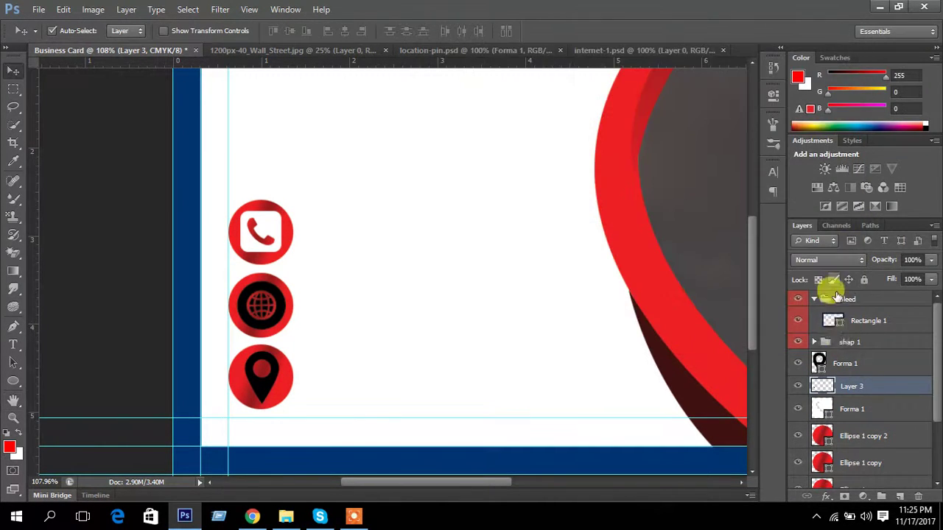
{"action": "double_click", "coordinate": [818, 387]}
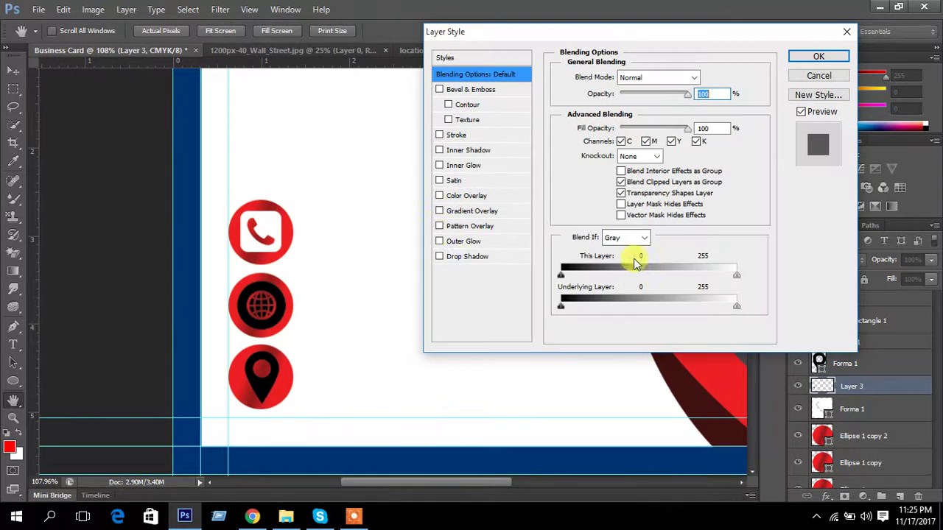
{"action": "left_click", "coordinate": [478, 212]}
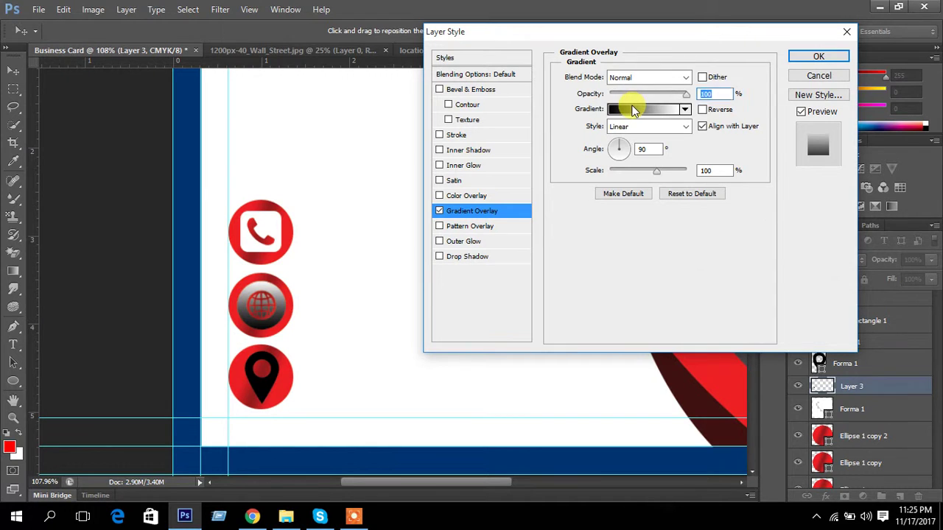
- Change the overlay gradient's black colour stop to white (ffffff) and apply the layer style to the globe icon
{"action": "left_click", "coordinate": [634, 109]}
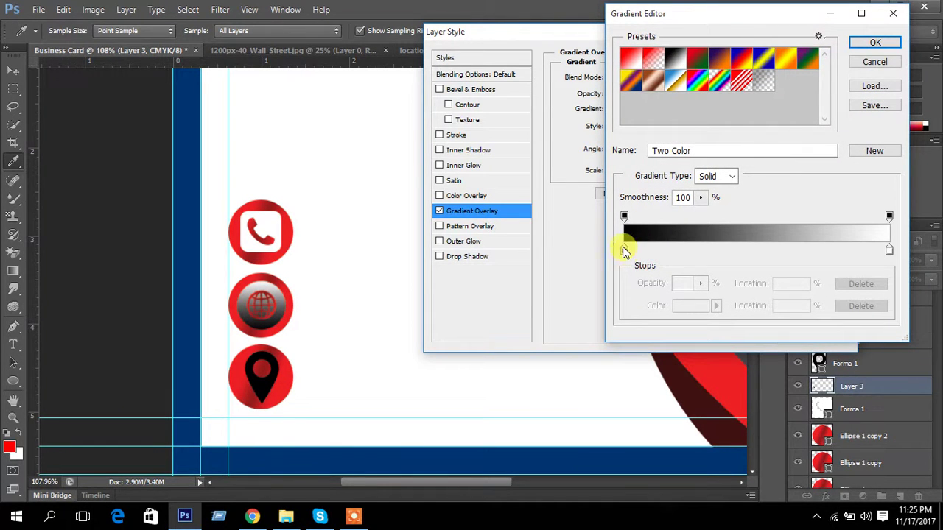
{"action": "left_click", "coordinate": [624, 250]}
{"action": "left_click", "coordinate": [690, 305]}
{"action": "left_click_drag", "start_coordinate": [573, 79], "coordinate": [528, 72]}
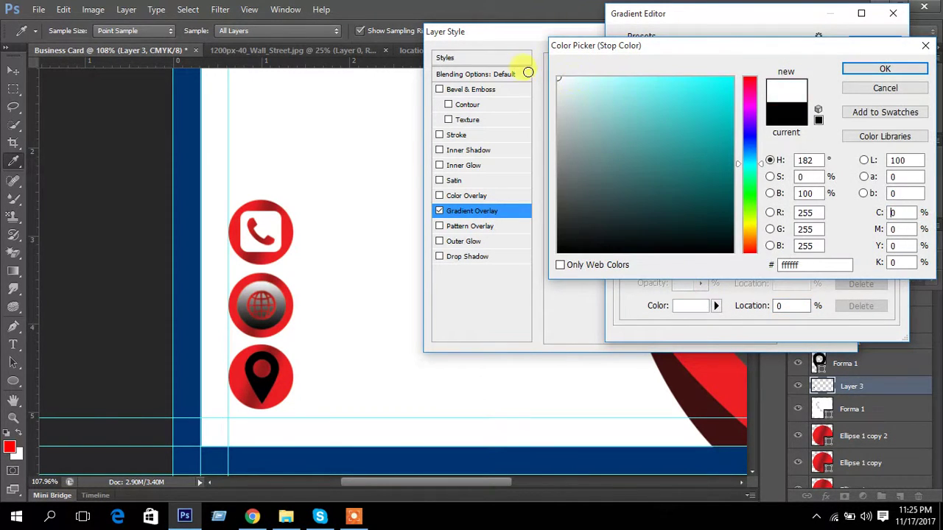
{"action": "left_click", "coordinate": [886, 69]}
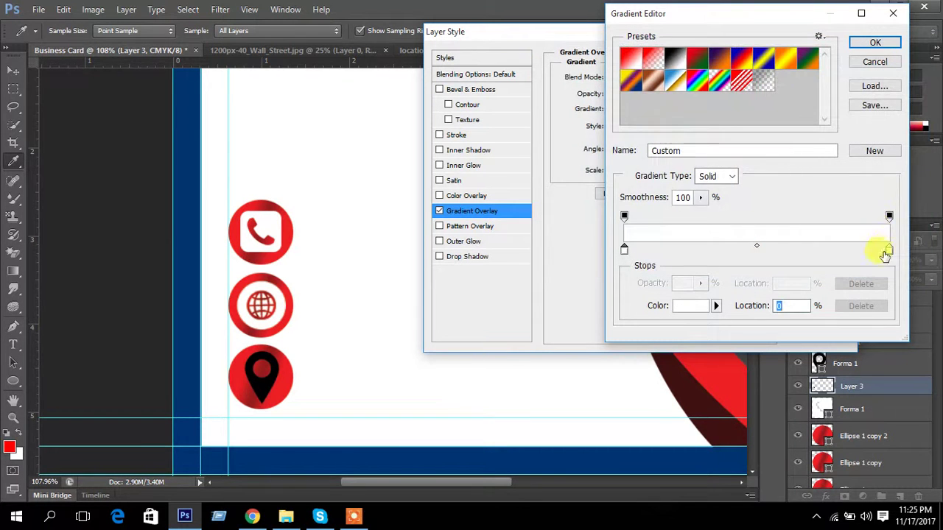
{"action": "left_click", "coordinate": [869, 43]}
{"action": "left_click", "coordinate": [831, 59]}
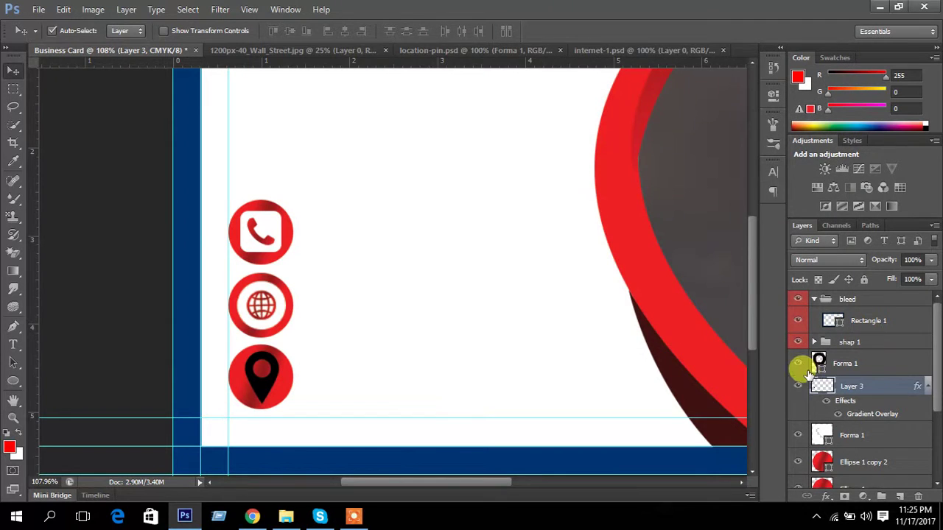
- Change the location pin icon's fill colour to white (ffffff)
{"action": "double_click", "coordinate": [819, 363]}
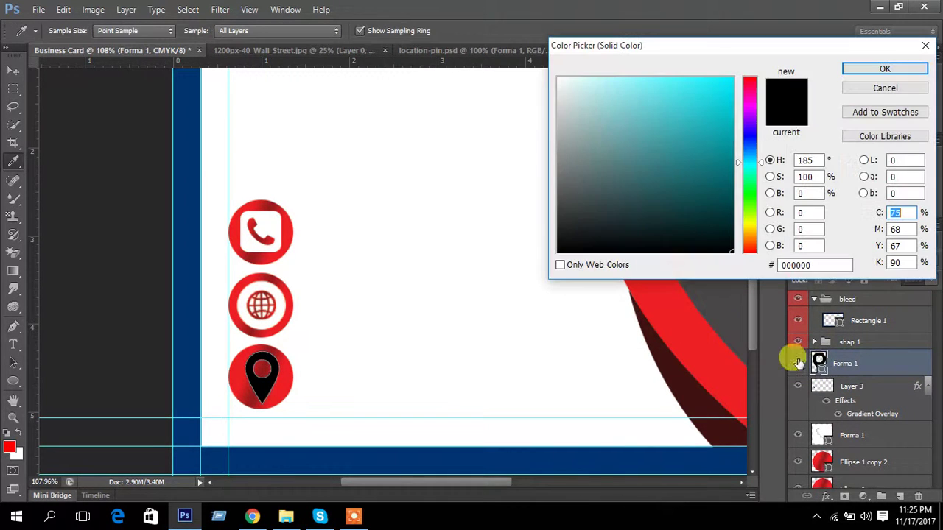
{"action": "left_click_drag", "start_coordinate": [646, 185], "coordinate": [556, 87]}
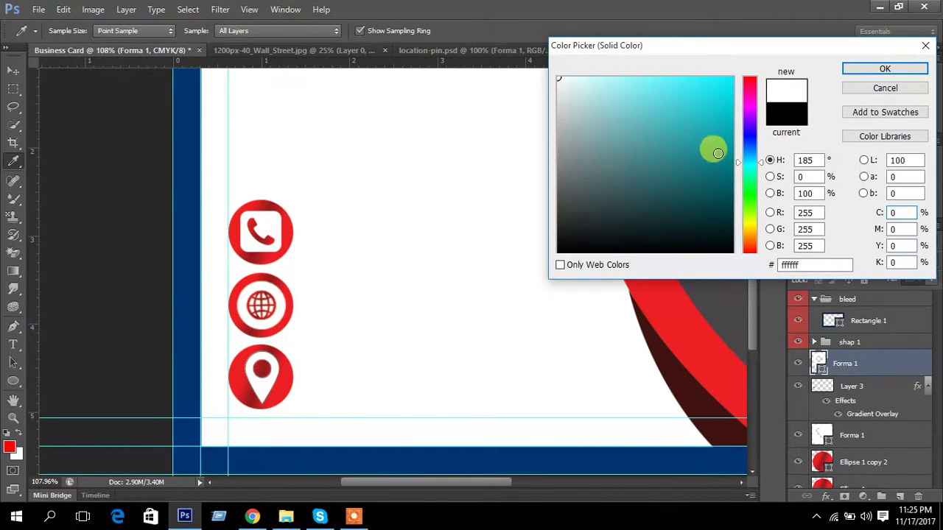
{"action": "left_click", "coordinate": [883, 68]}
{"action": "key", "text": "ctrl+0"}
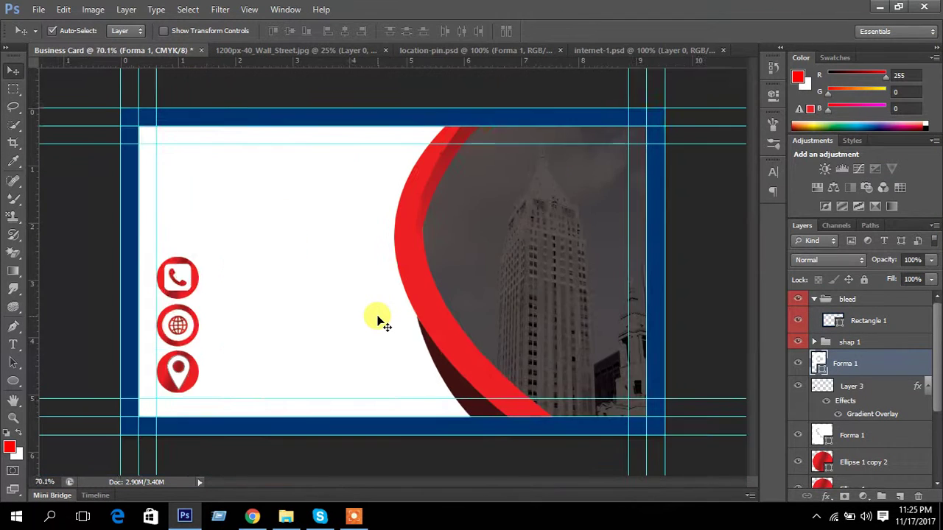
{"action": "scroll", "coordinate": [378, 317], "scroll_direction": "down", "scroll_amount": 2}
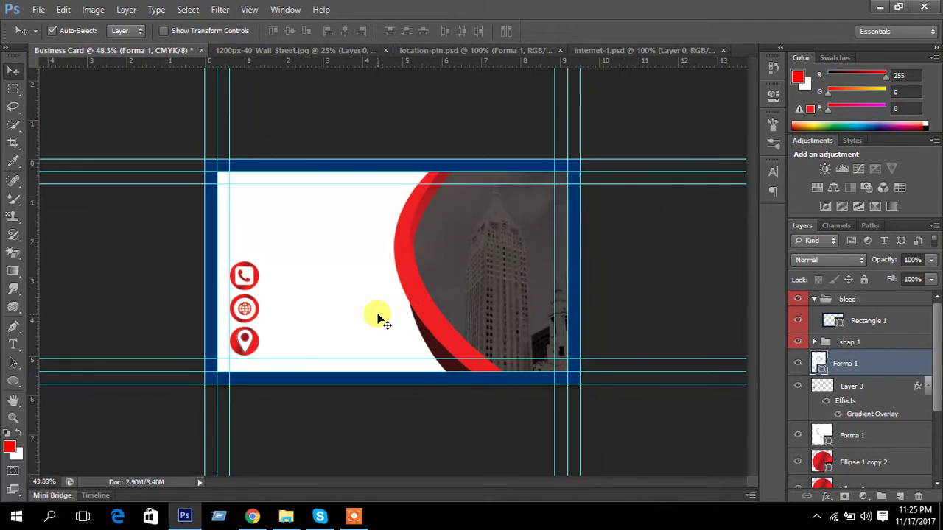
{"action": "scroll", "coordinate": [378, 316], "scroll_direction": "up", "scroll_amount": 4}
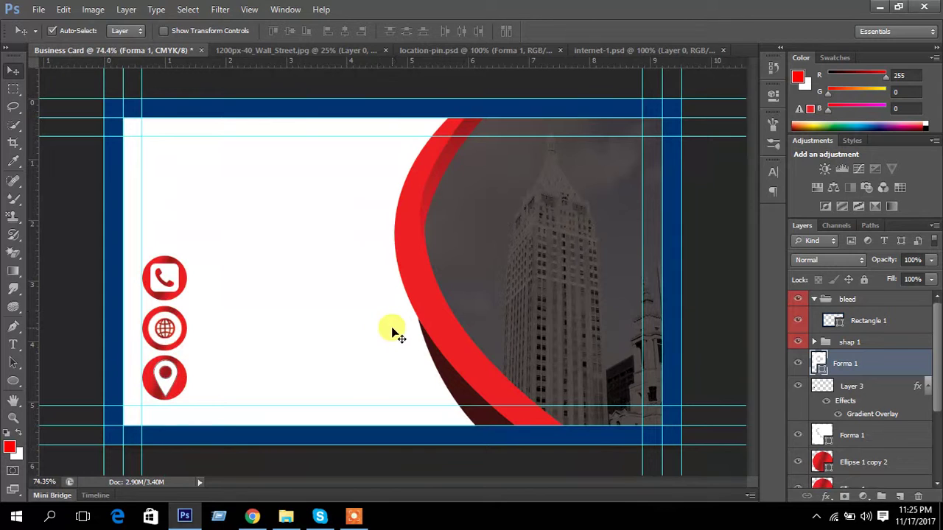